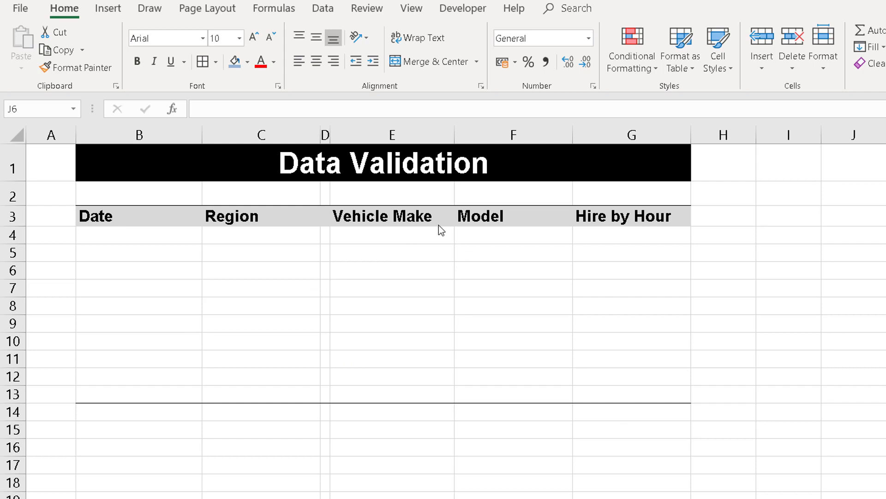
{"action": "left_click_drag", "start_coordinate": [396, 219], "coordinate": [390, 390]}
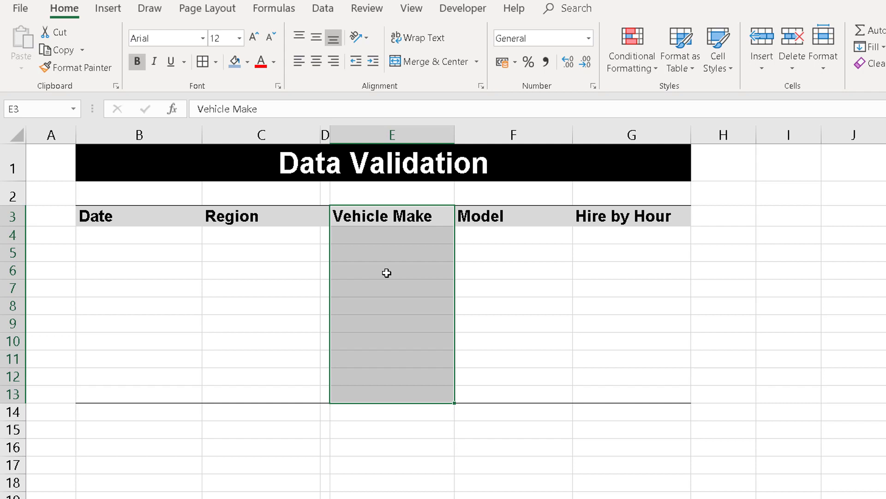
{"action": "left_click", "coordinate": [528, 220]}
{"action": "left_click_drag", "start_coordinate": [529, 220], "coordinate": [522, 391]}
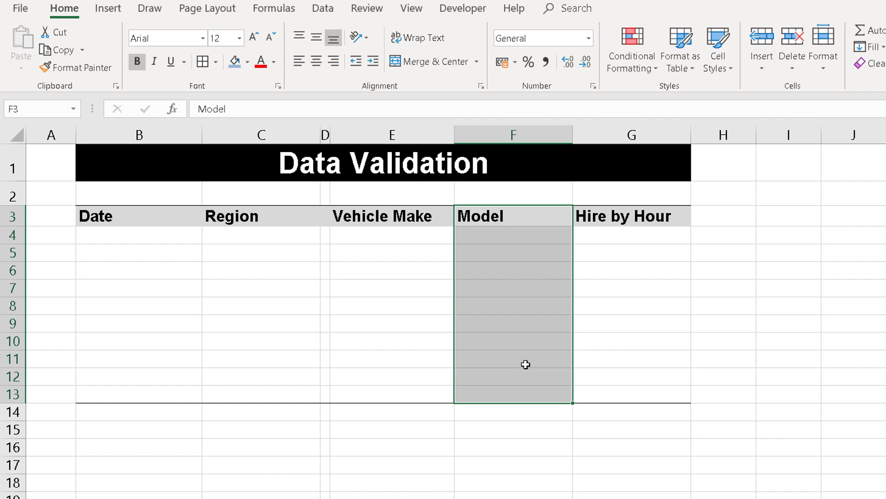
{"action": "left_click", "coordinate": [387, 235]}
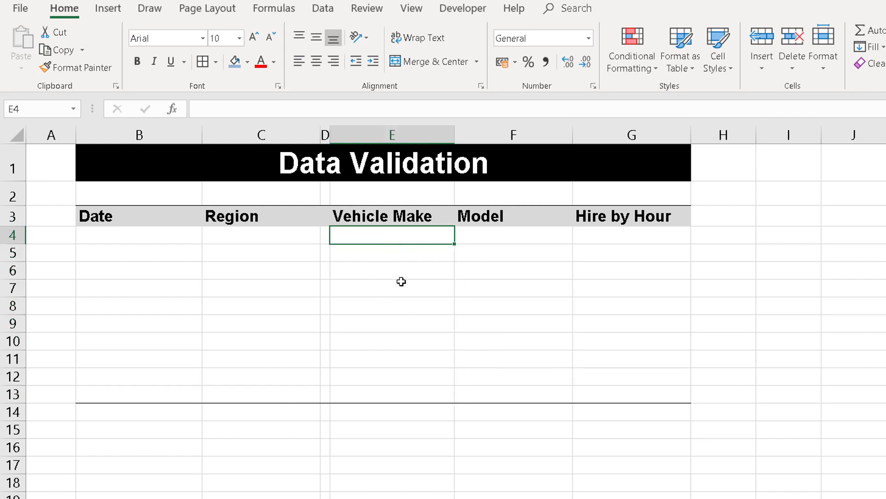
{"action": "left_click", "coordinate": [504, 238]}
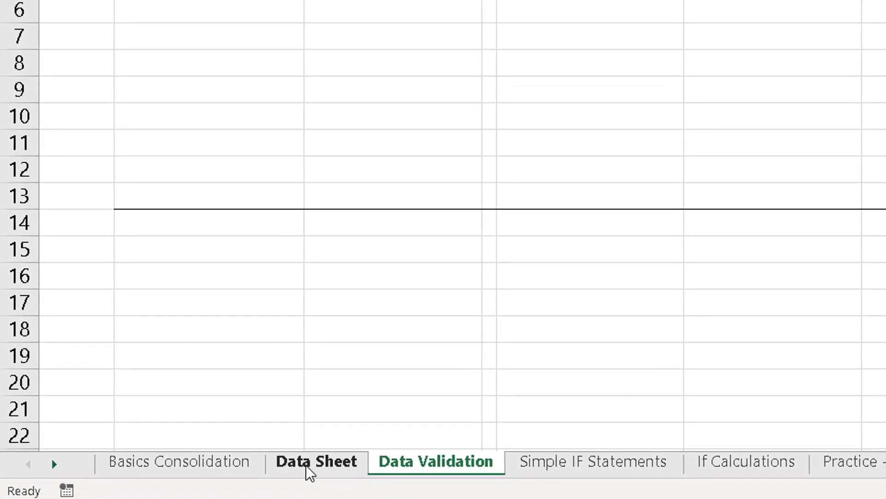
On the Data Sheet, format the Make list in A1:A4 as a table with headers, using a blue Light table style
{"action": "left_click", "coordinate": [306, 464]}
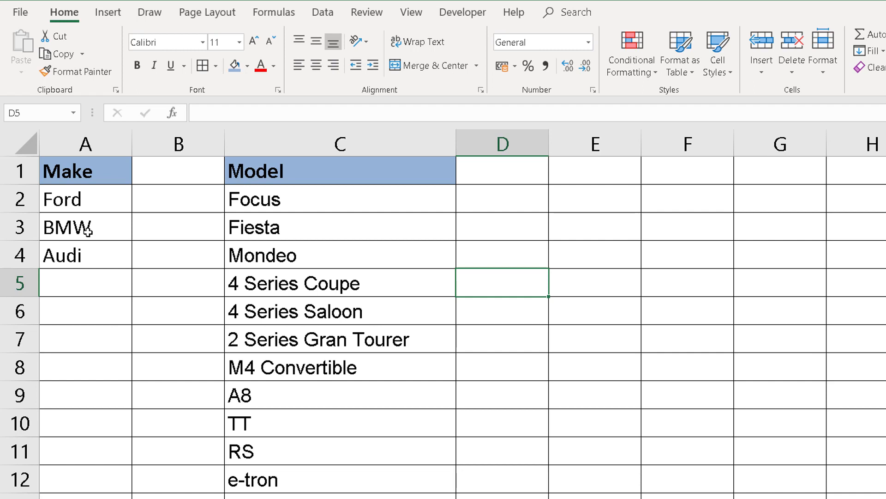
{"action": "left_click_drag", "start_coordinate": [88, 202], "coordinate": [87, 255]}
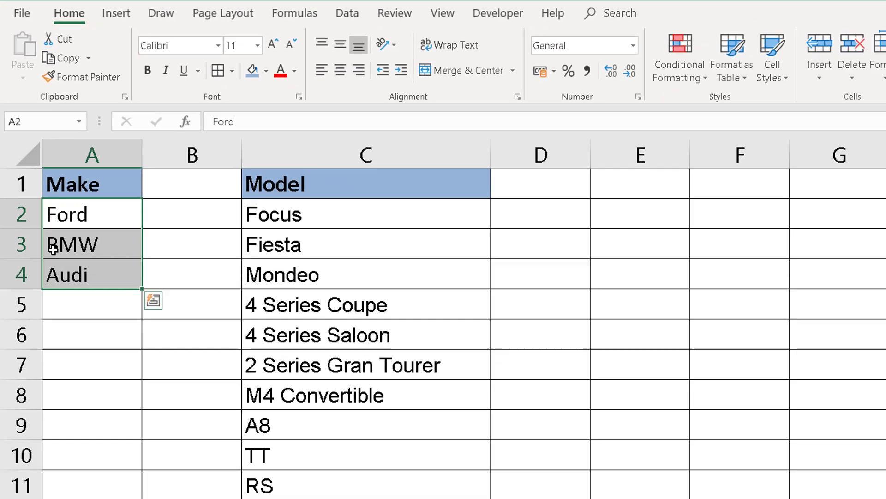
{"action": "left_click", "coordinate": [81, 231]}
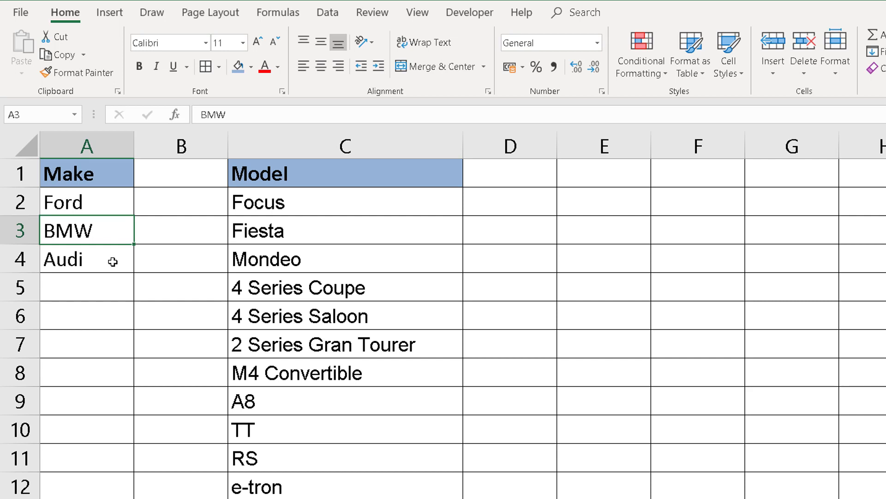
{"action": "left_click", "coordinate": [87, 206]}
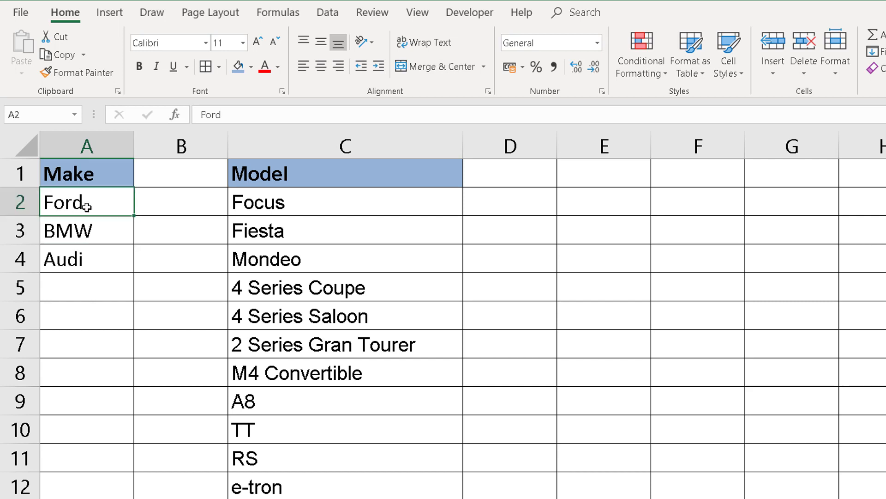
{"action": "left_click", "coordinate": [84, 233]}
{"action": "left_click", "coordinate": [88, 257]}
{"action": "left_click", "coordinate": [92, 227]}
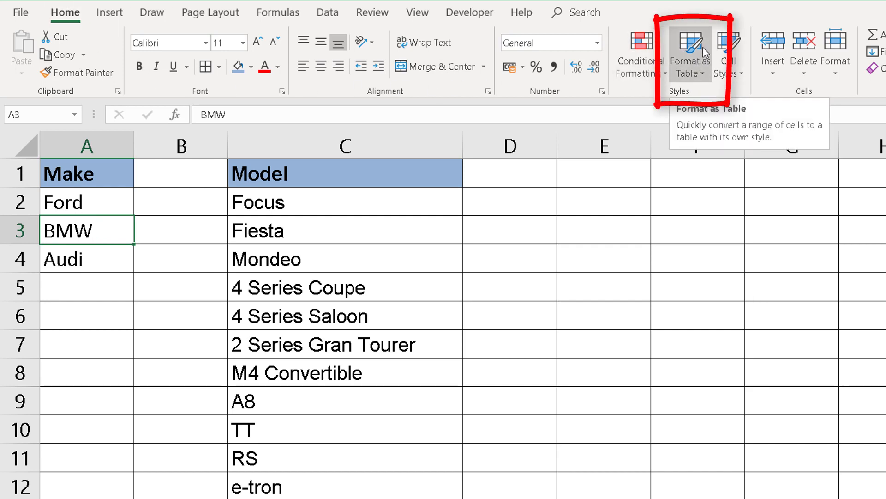
{"action": "left_click", "coordinate": [693, 57]}
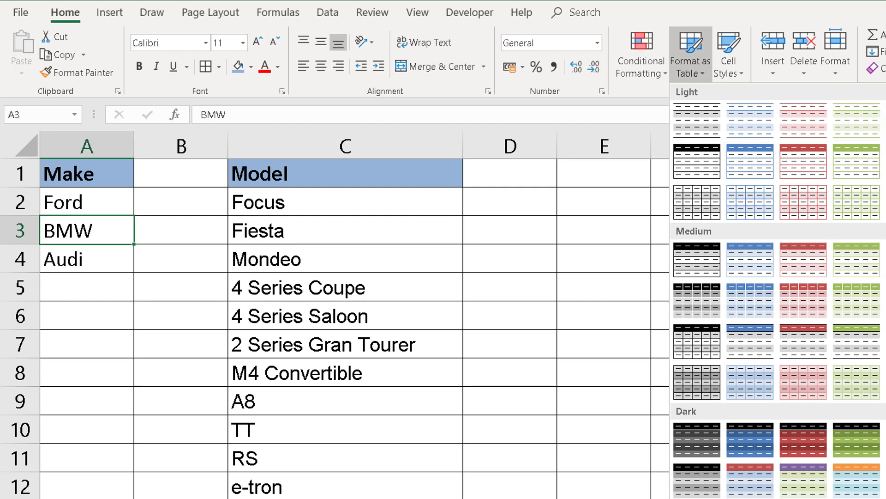
{"action": "left_click", "coordinate": [753, 166]}
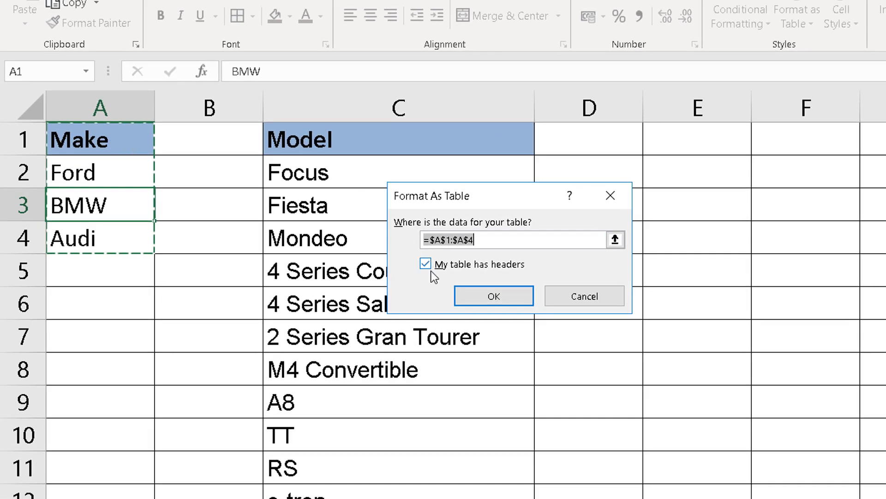
{"action": "left_click", "coordinate": [506, 297]}
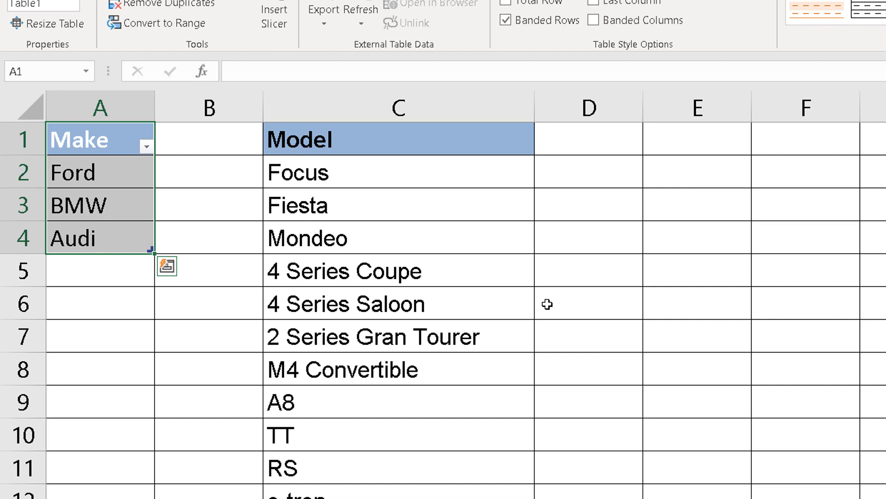
Rename the new vehicle make table as Make in the Name Manager
{"action": "left_click", "coordinate": [96, 202]}
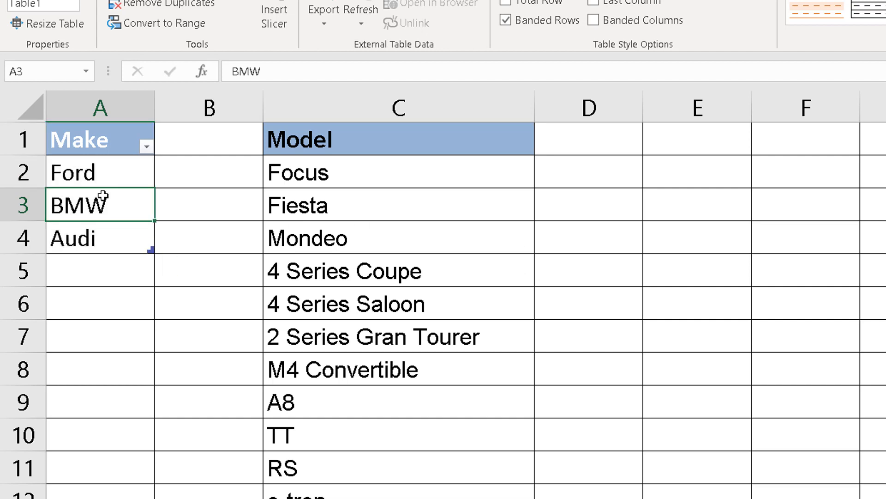
{"action": "left_click", "coordinate": [87, 73]}
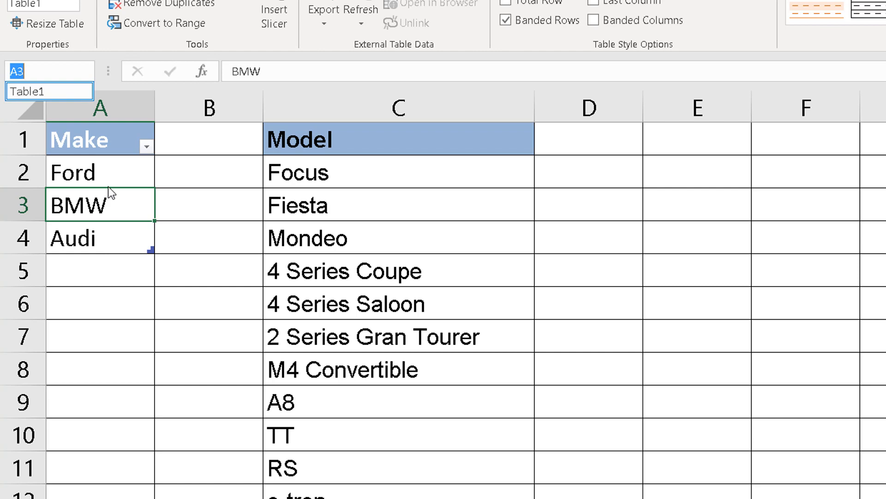
{"action": "key", "text": "Escape"}
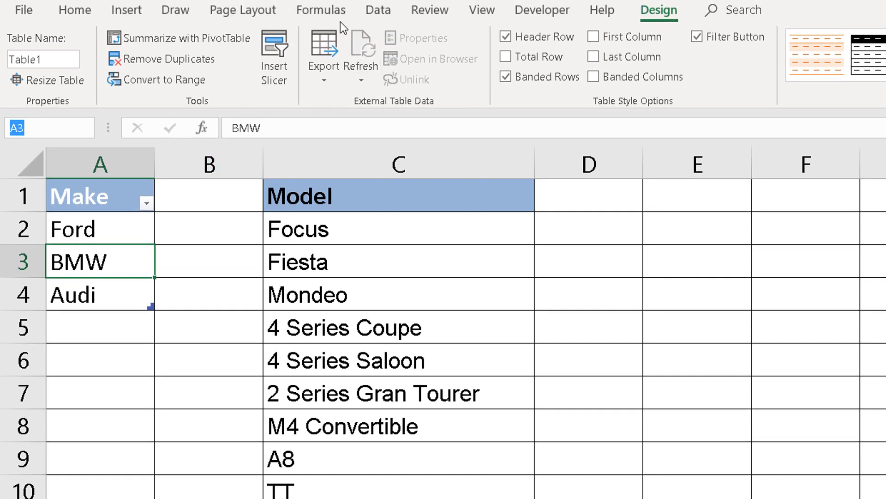
{"action": "left_click", "coordinate": [341, 19]}
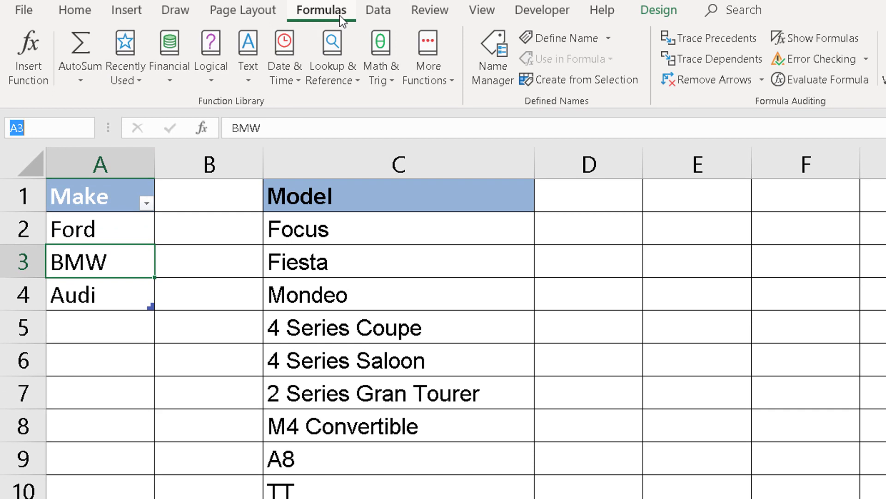
{"action": "left_click", "coordinate": [497, 40]}
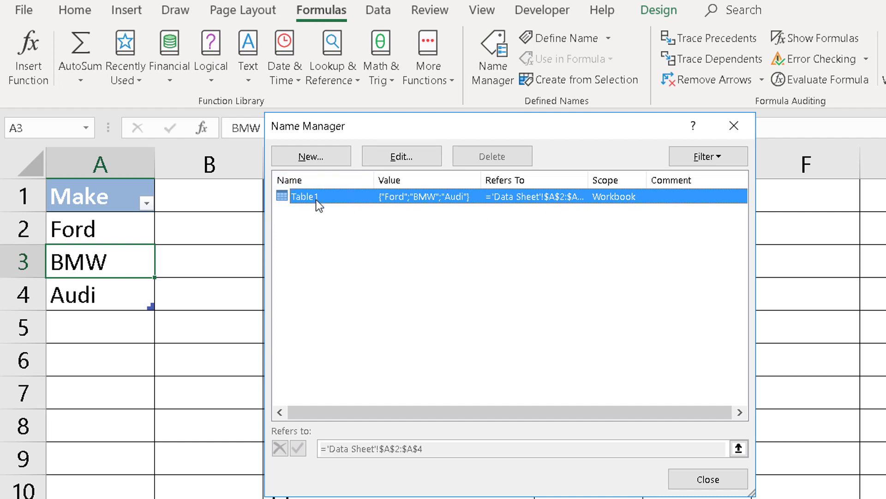
{"action": "left_click", "coordinate": [399, 160]}
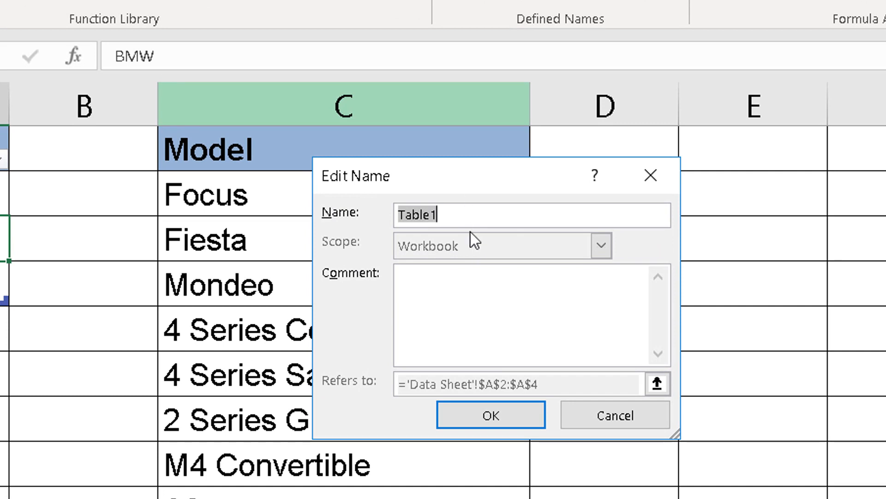
{"action": "key", "text": "BackSpace"}
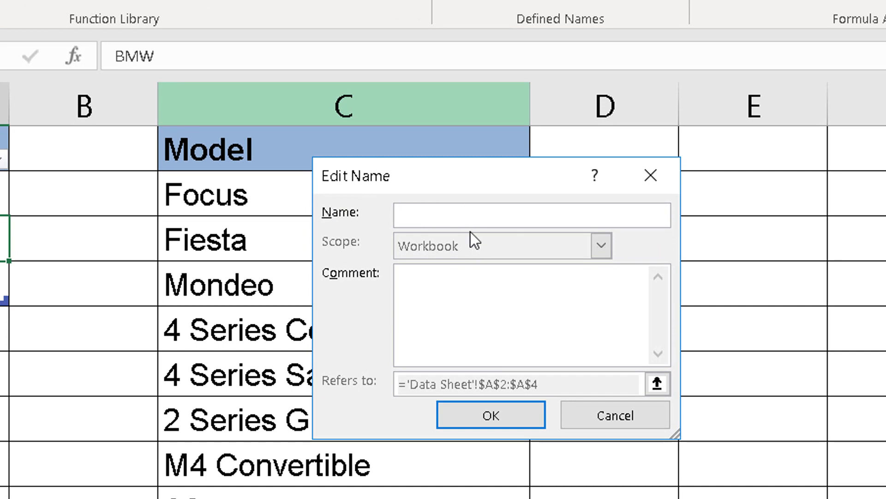
{"action": "type", "text": "Make"}
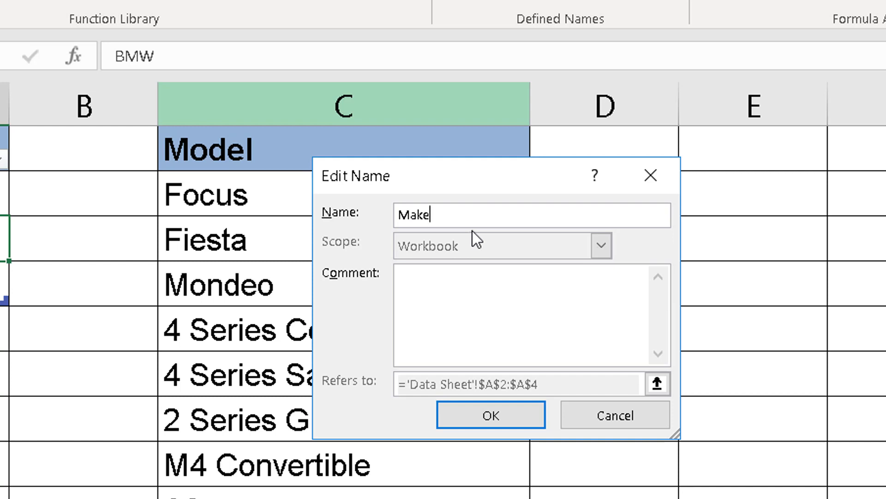
{"action": "left_click", "coordinate": [495, 414]}
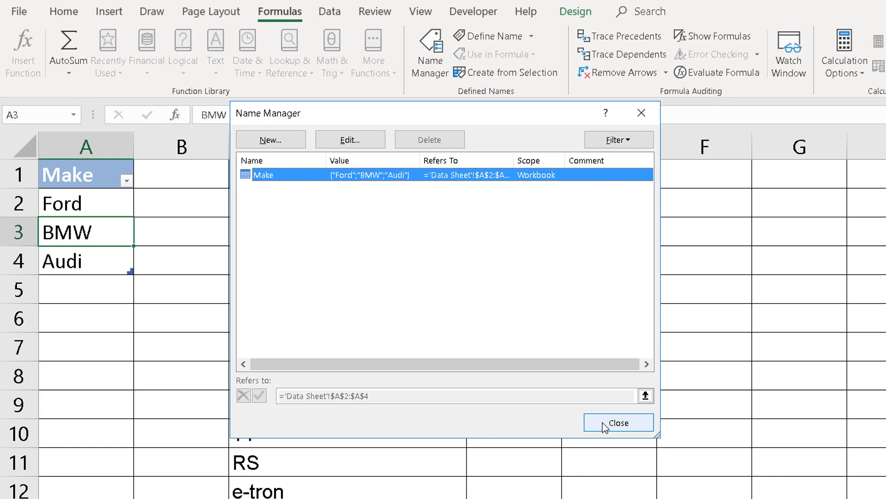
{"action": "left_click", "coordinate": [603, 423]}
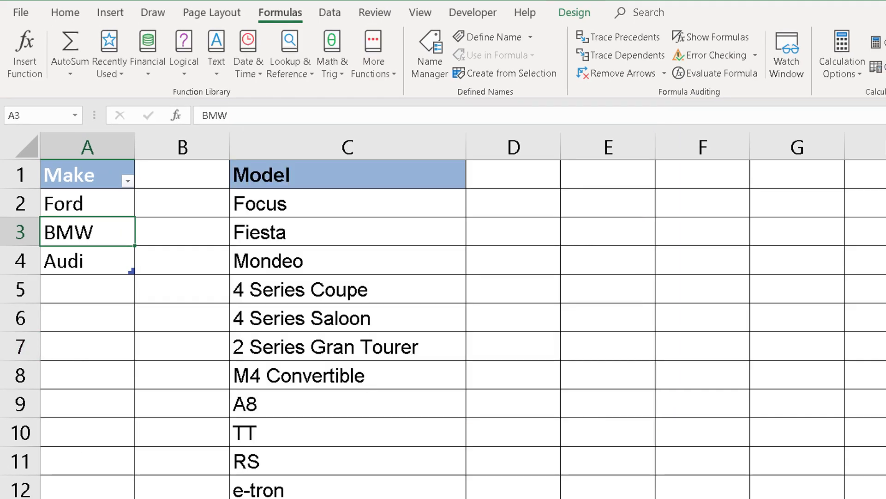
On the Data Validation sheet, set the validation criteria for the Vehicle Make cells E4:E13 to allow a List
{"action": "left_click", "coordinate": [259, 498]}
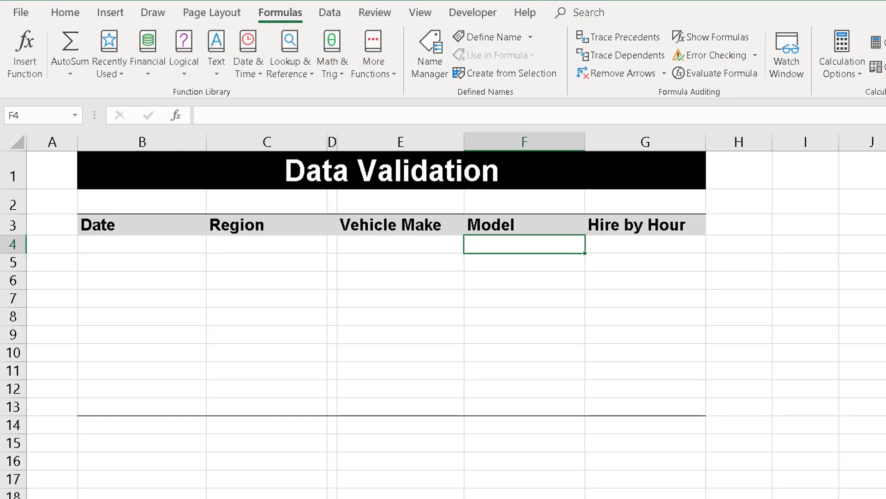
{"action": "left_click_drag", "start_coordinate": [365, 249], "coordinate": [366, 400]}
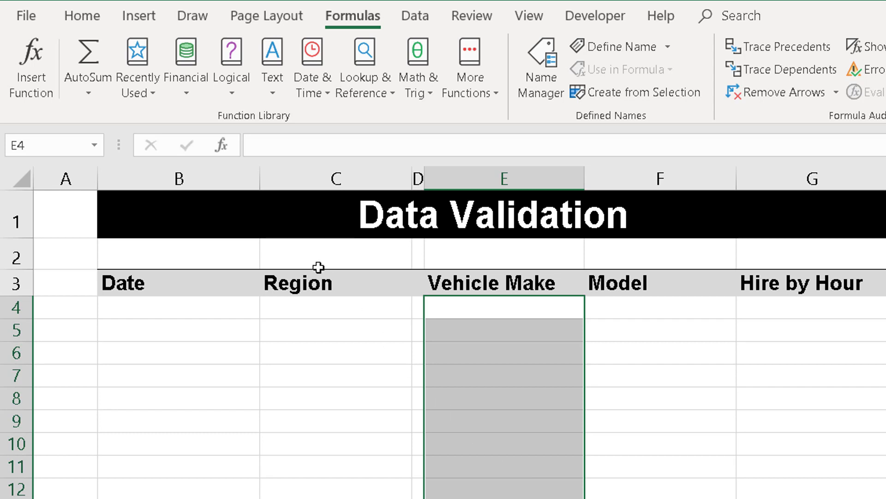
{"action": "left_click", "coordinate": [415, 17]}
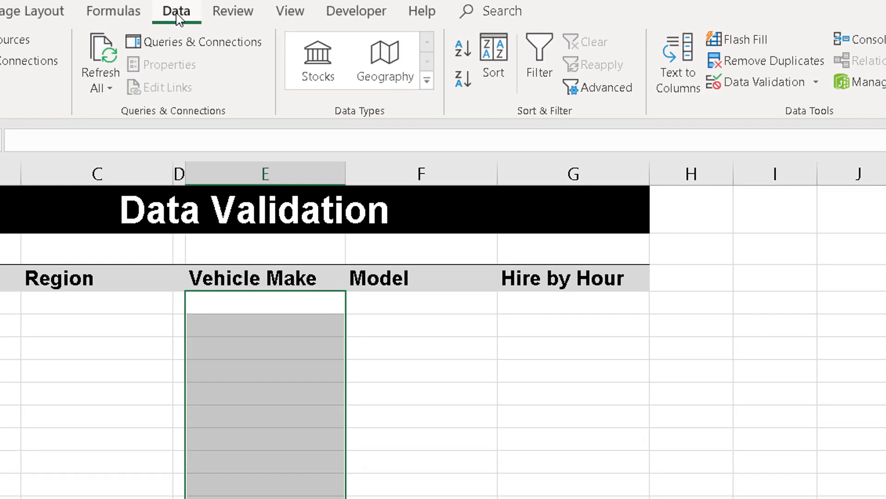
{"action": "left_click", "coordinate": [757, 82]}
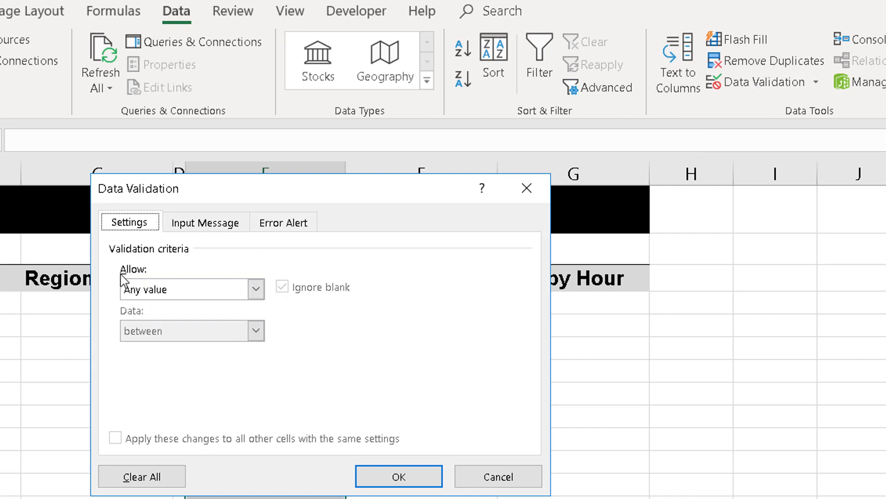
{"action": "left_click", "coordinate": [255, 289]}
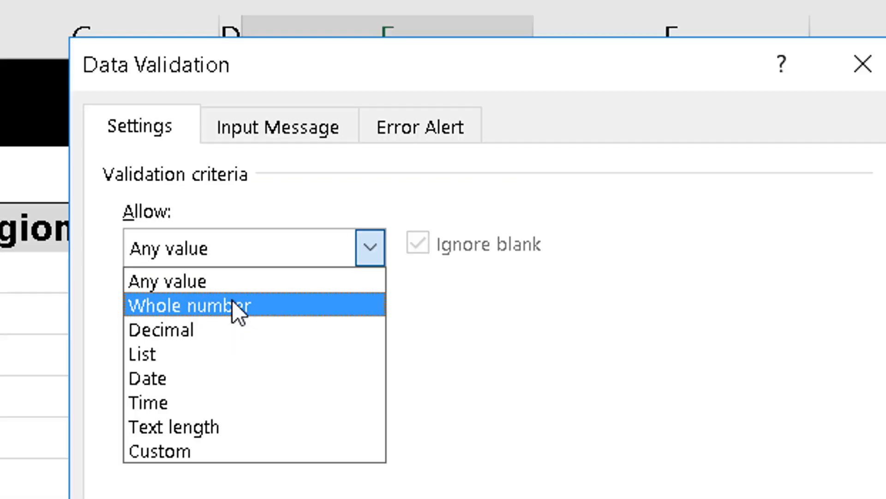
{"action": "left_click", "coordinate": [214, 355]}
{"action": "left_click", "coordinate": [204, 393]}
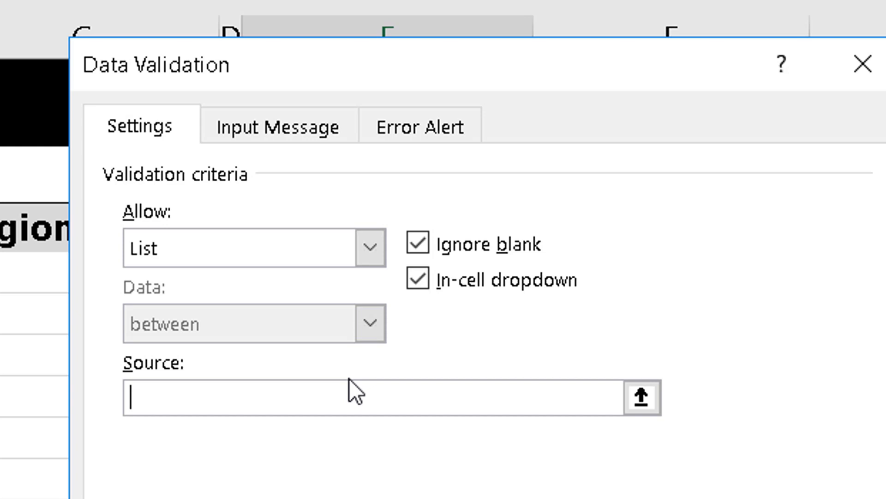
Set the list source to =indirect("make") and apply the validation rule to the Vehicle Make cells
{"action": "type", "text": "=make"}
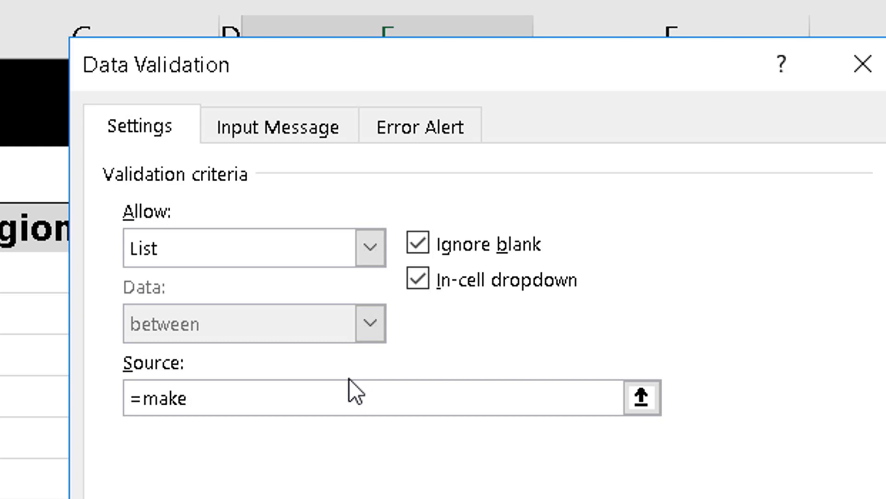
{"action": "key", "text": "BackSpace"}
{"action": "key", "text": "BackSpace"}
{"action": "key", "text": "BackSpace"}
{"action": "key", "text": "BackSpace"}
{"action": "type", "text": "indirect"}
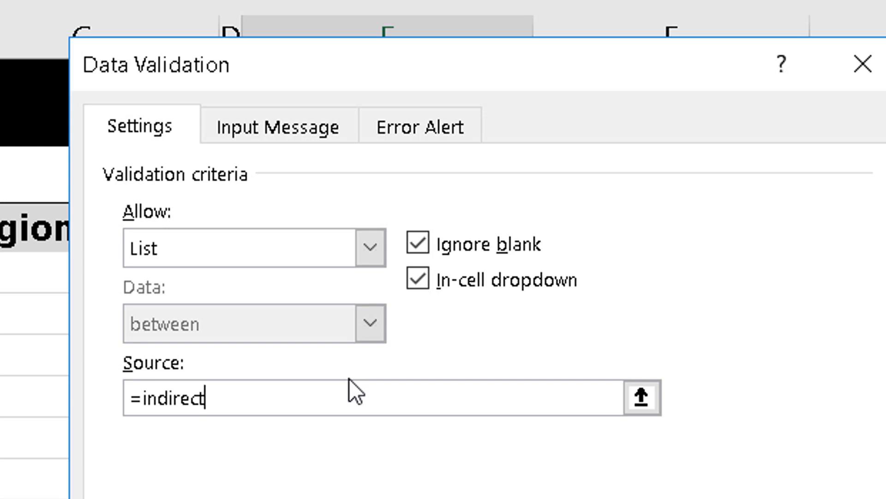
{"action": "type", "text": "(\"make\""}
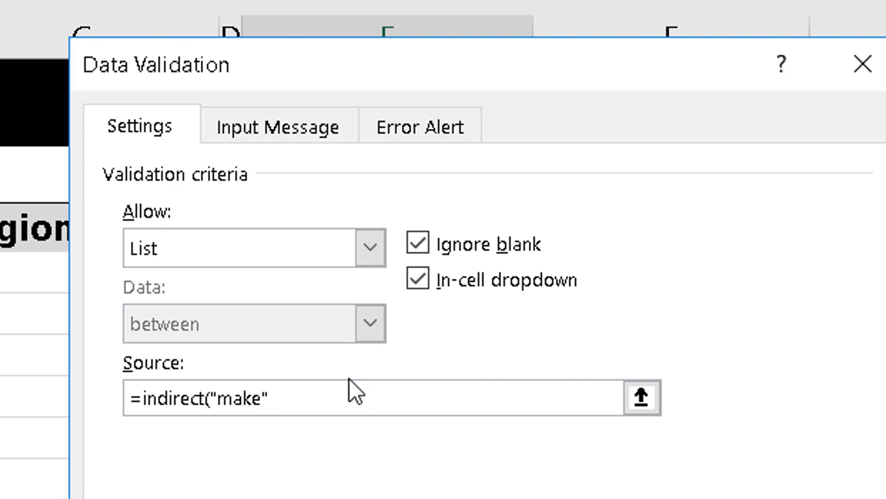
{"action": "type", "text": ")"}
{"action": "key", "text": "Return"}
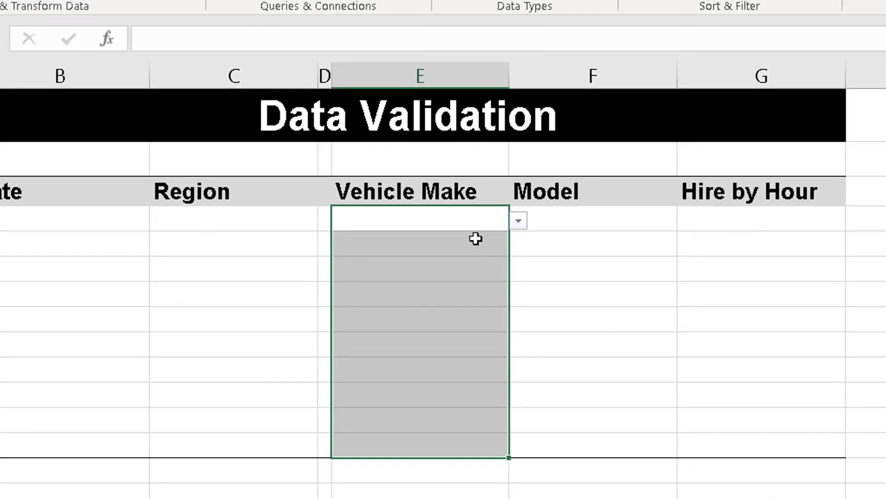
Choose Ford from the drop-down list in the first Vehicle Make cell, E4
{"action": "left_click", "coordinate": [477, 275]}
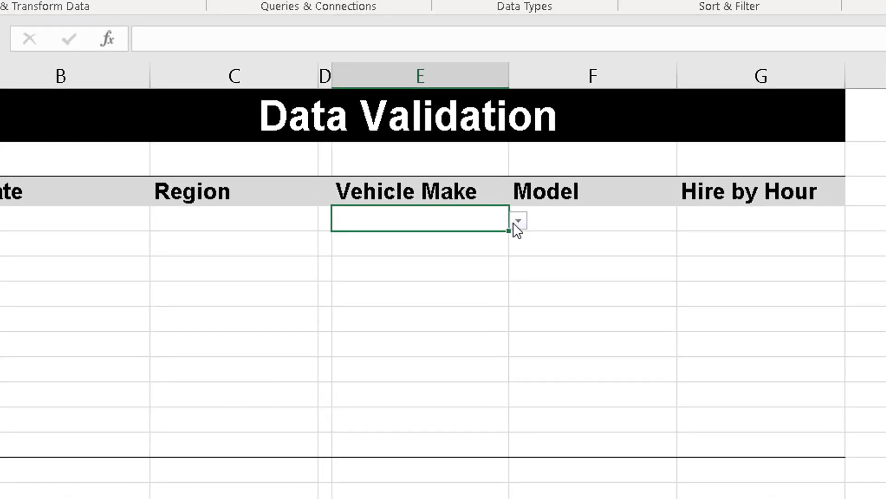
{"action": "left_click", "coordinate": [518, 223]}
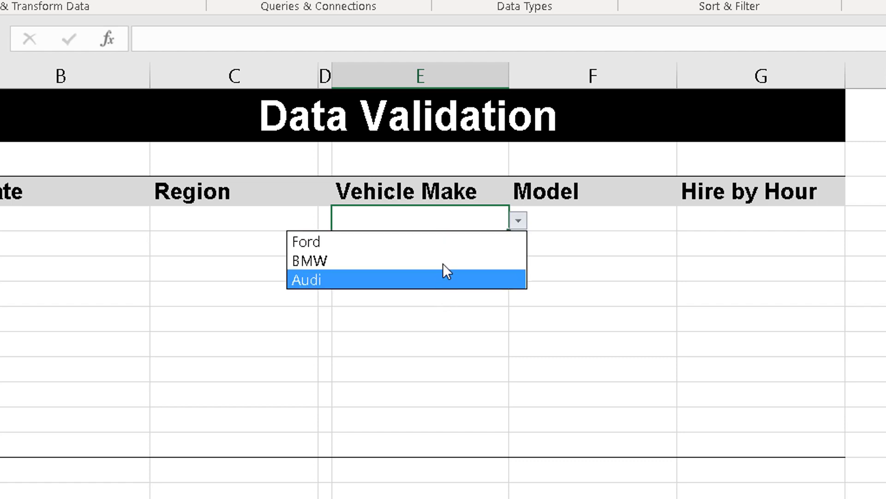
{"action": "left_click", "coordinate": [434, 241]}
{"action": "left_click", "coordinate": [488, 241]}
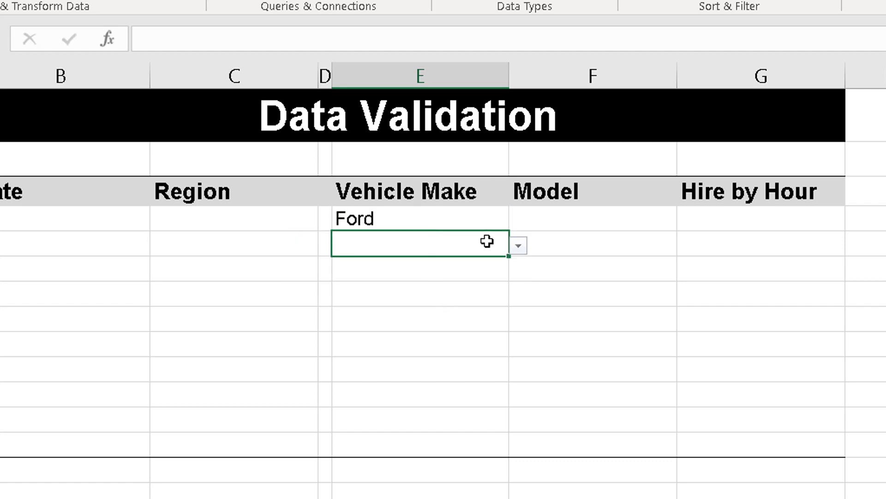
Fill Vehicle Make cells E5 to E8 from their drop-down lists with BMW, Ford, Ford and Audi
{"action": "left_click", "coordinate": [519, 247]}
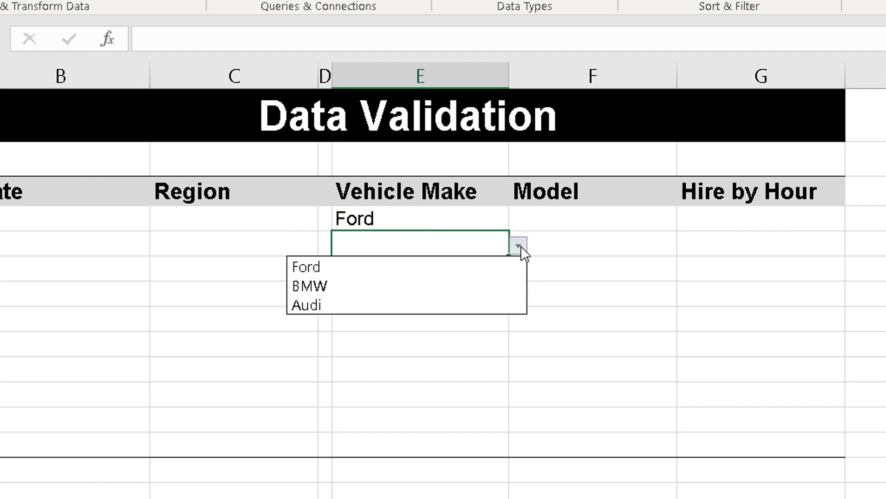
{"action": "left_click", "coordinate": [441, 285]}
{"action": "left_click", "coordinate": [451, 276]}
{"action": "left_click", "coordinate": [518, 271]}
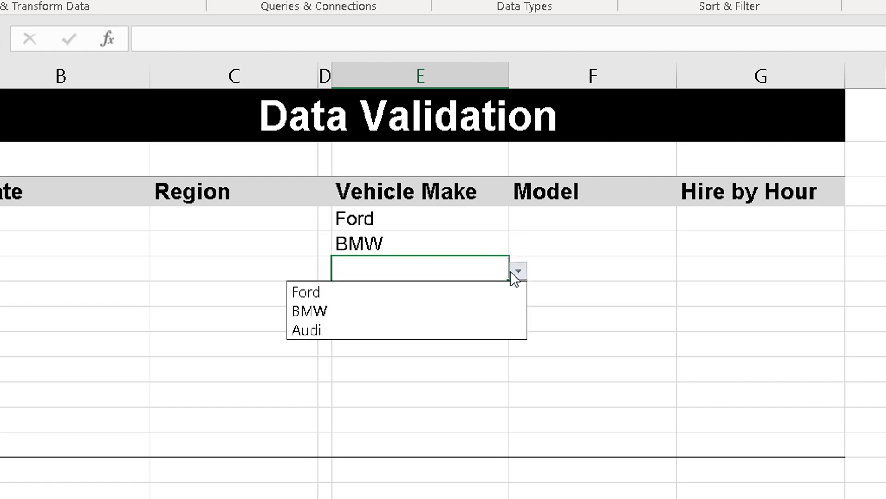
{"action": "left_click", "coordinate": [424, 291]}
{"action": "left_click", "coordinate": [430, 298]}
{"action": "left_click", "coordinate": [518, 295]}
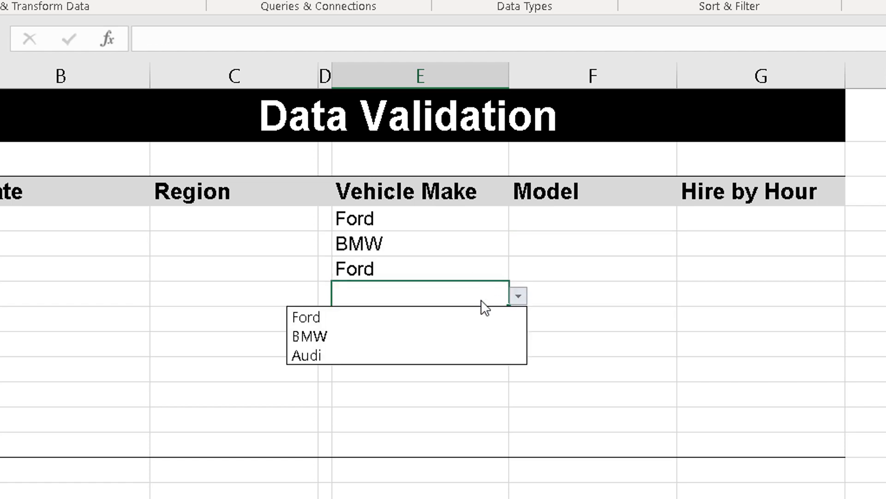
{"action": "left_click", "coordinate": [401, 319]}
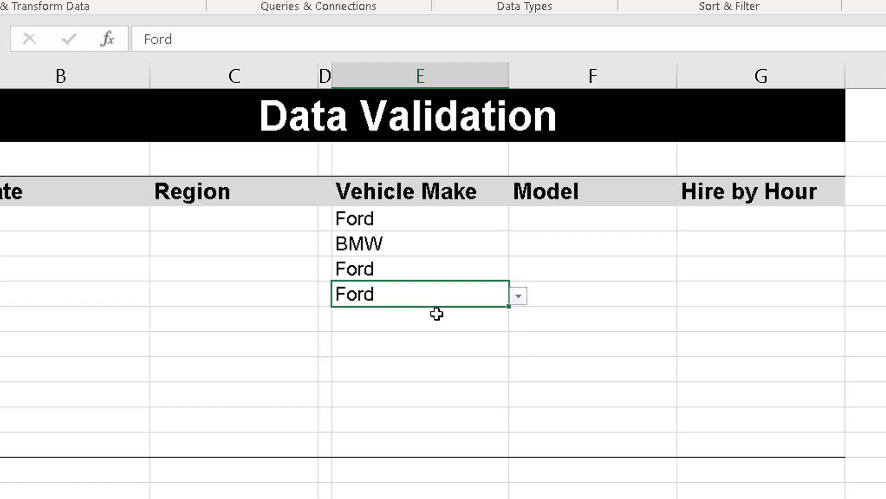
{"action": "left_click", "coordinate": [471, 318]}
{"action": "left_click", "coordinate": [518, 321]}
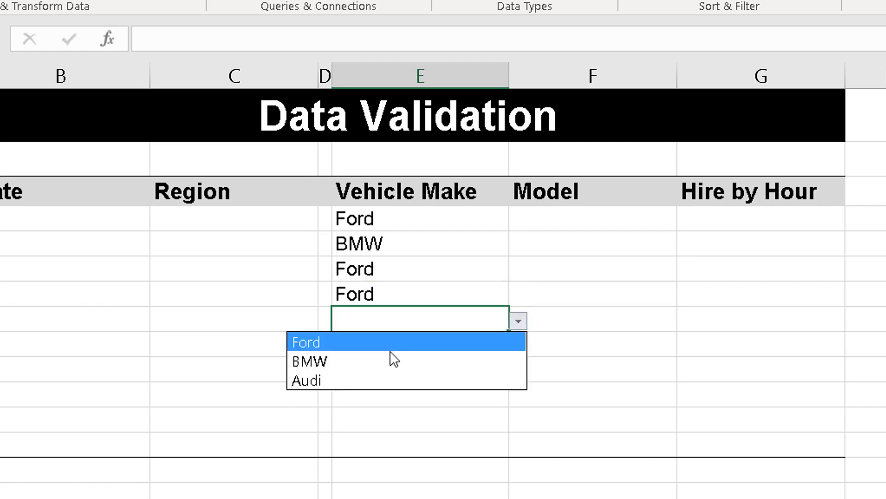
{"action": "left_click", "coordinate": [384, 380]}
Try to enter VW in Vehicle Make cell E9, and check the makes offered in its drop-down list
{"action": "left_click", "coordinate": [396, 345]}
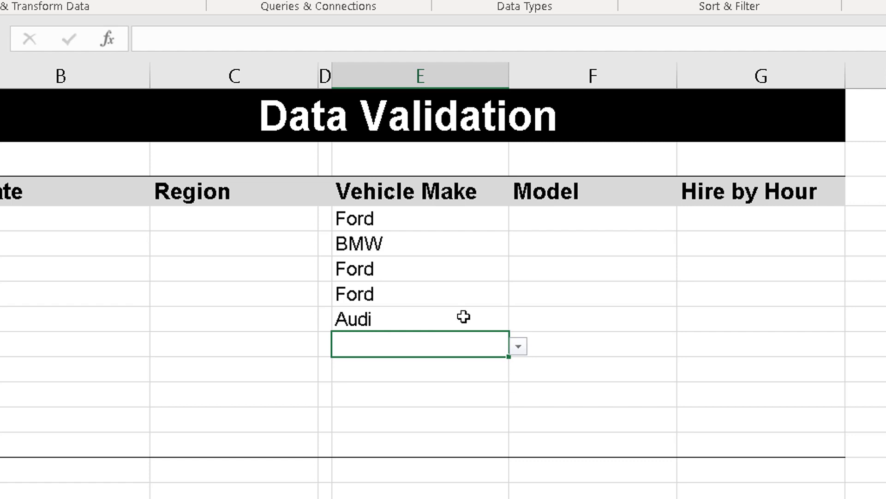
{"action": "type", "text": "VW"}
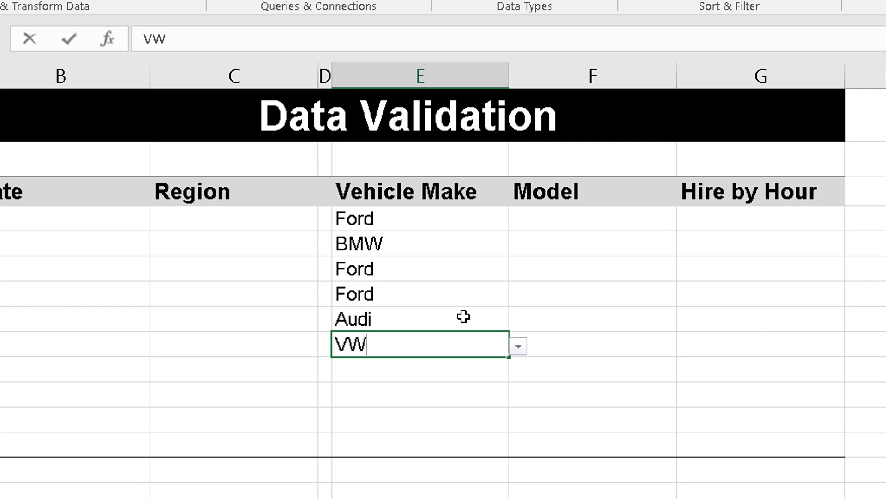
{"action": "key", "text": "Return"}
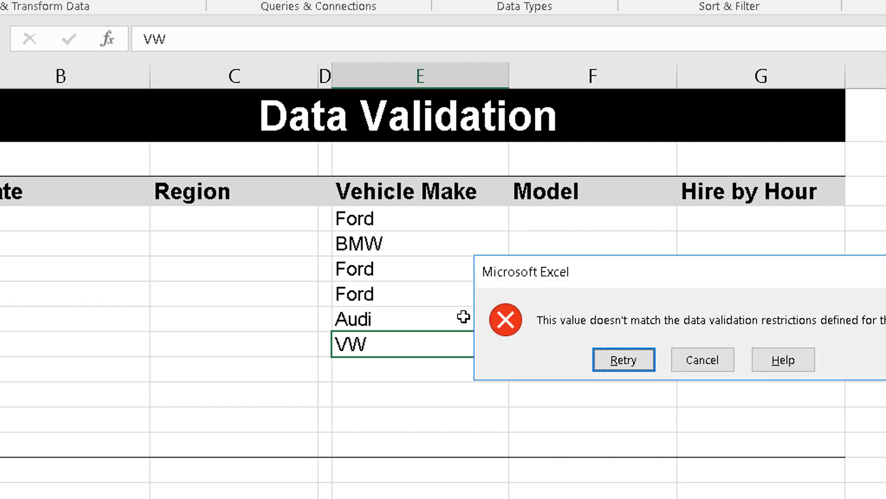
{"action": "left_click", "coordinate": [703, 365]}
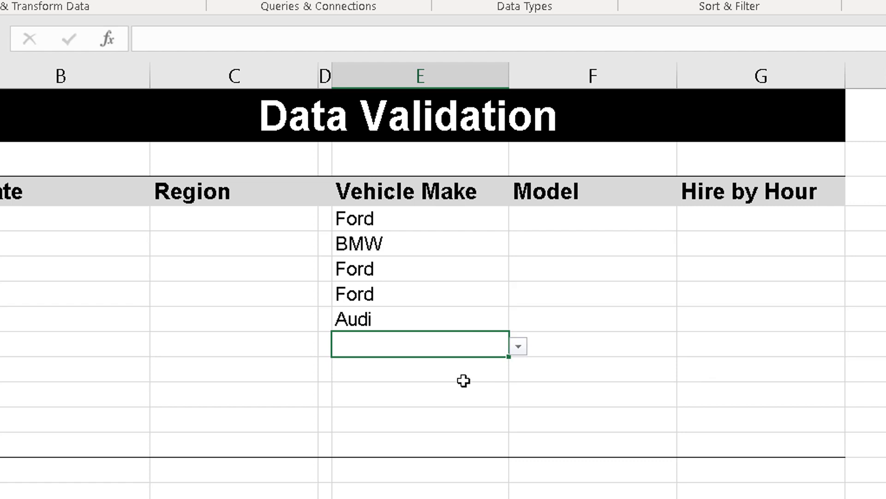
{"action": "left_click", "coordinate": [522, 347]}
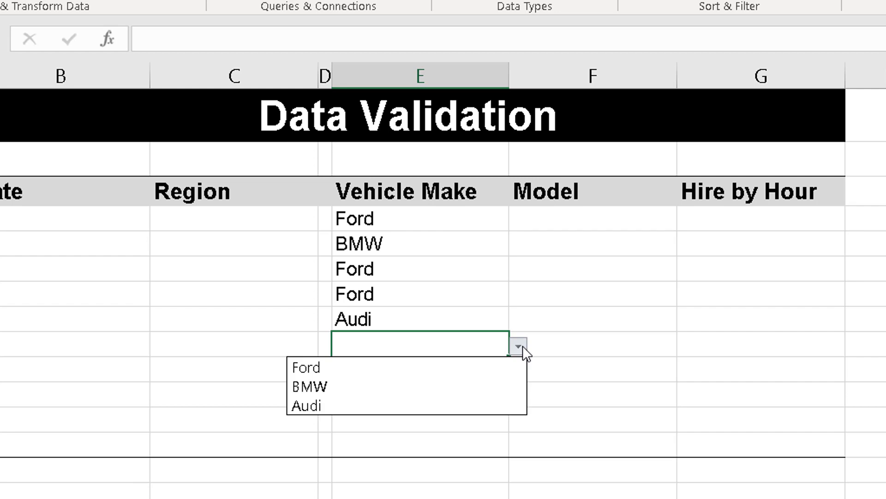
{"action": "key", "text": "Escape"}
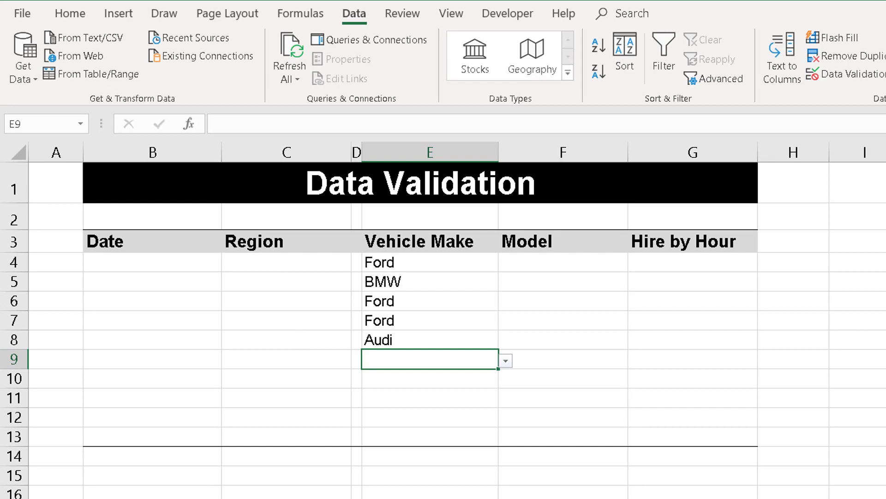
Add VW in cell A5 on the Data Sheet, directly below Audi in the Make table
{"action": "key", "text": "ctrl+Page_Down"}
{"action": "left_click", "coordinate": [83, 313]}
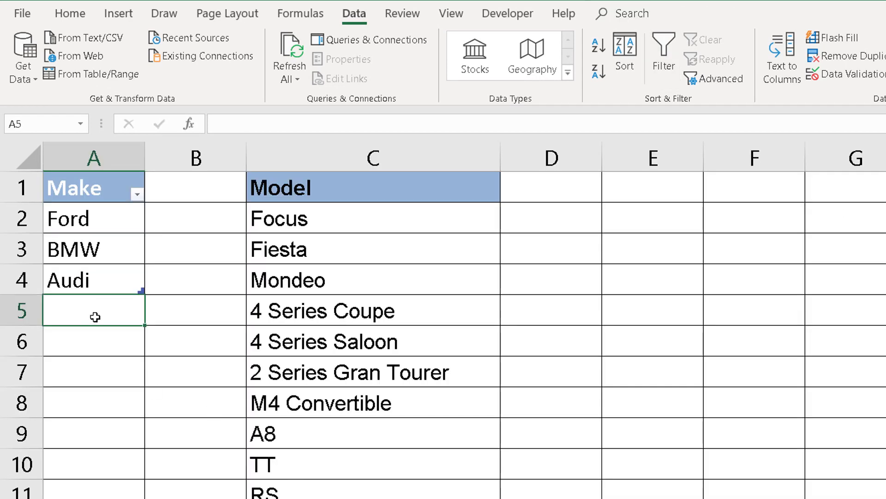
{"action": "type", "text": "VW"}
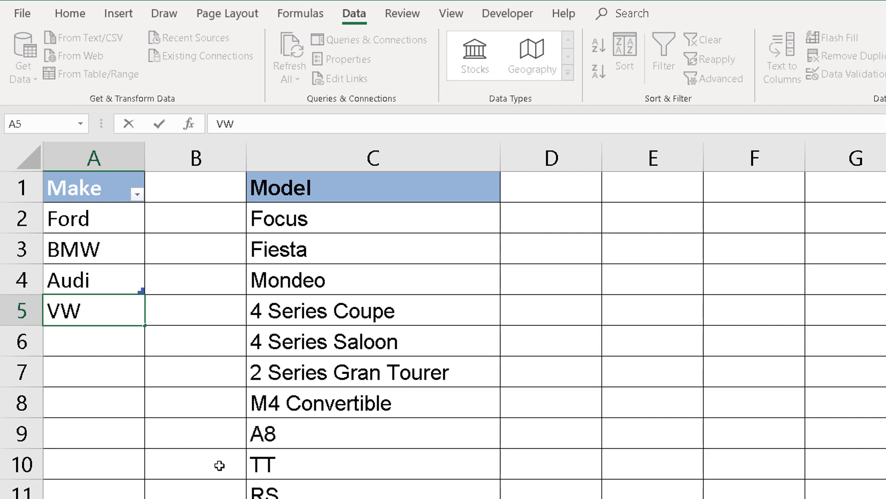
{"action": "key", "text": "Return"}
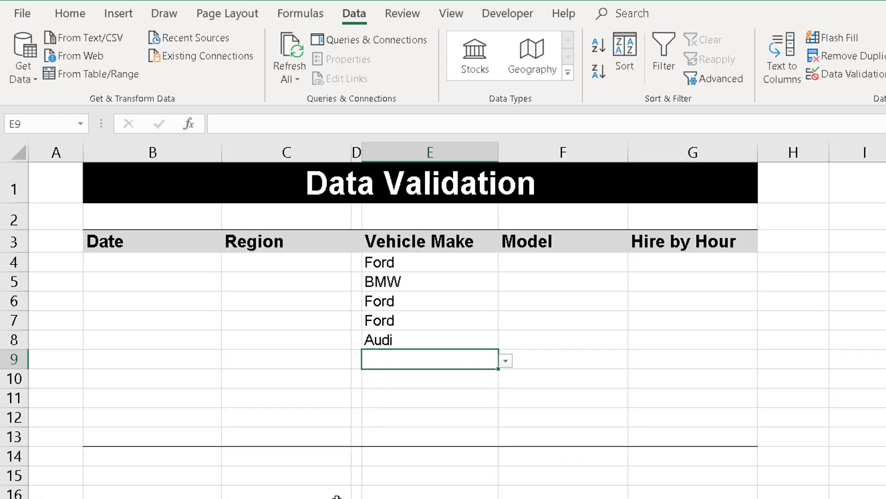
On the Data Validation sheet, check the Vehicle Make drop-down list in E9 for the VW option
{"action": "left_click", "coordinate": [505, 361]}
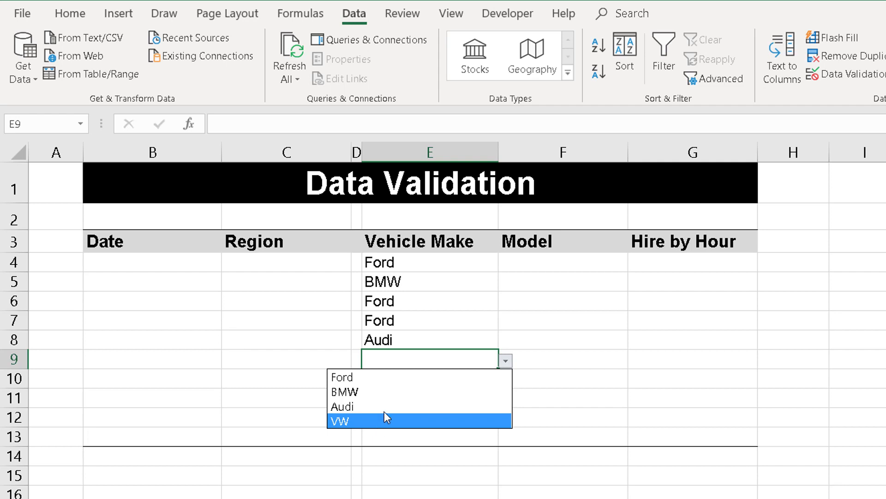
{"action": "left_click", "coordinate": [421, 341]}
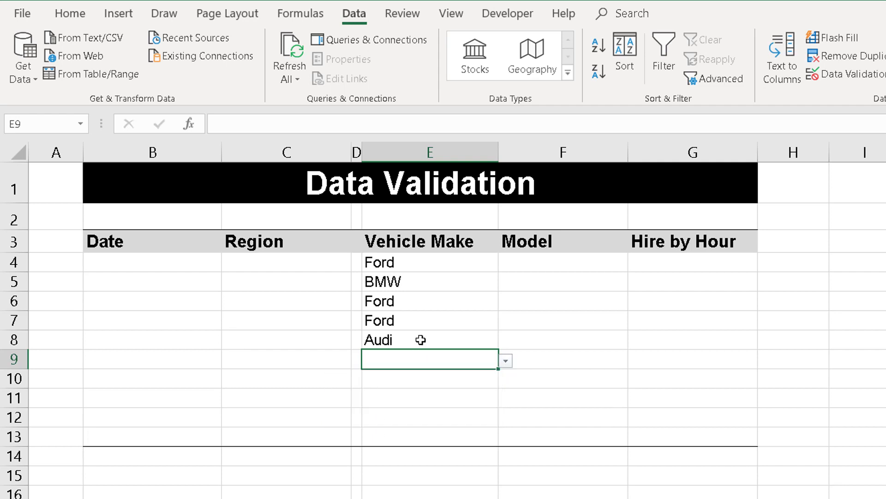
{"action": "left_click", "coordinate": [438, 264]}
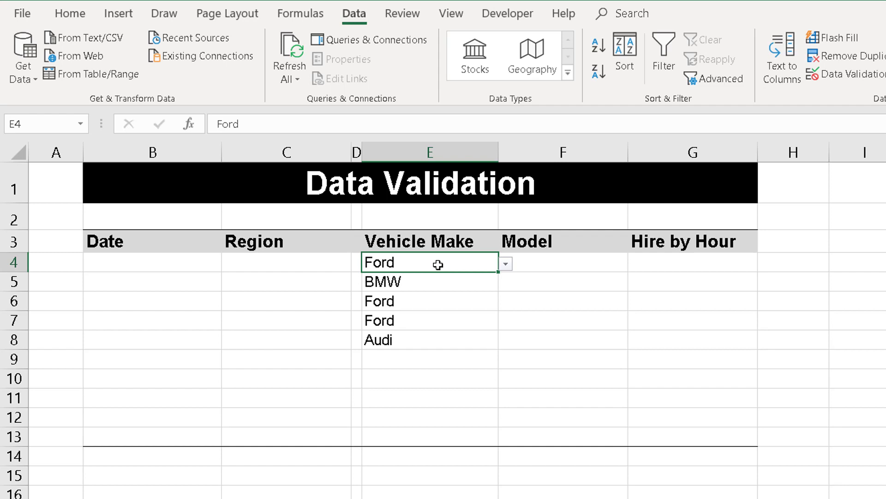
{"action": "left_click", "coordinate": [562, 262]}
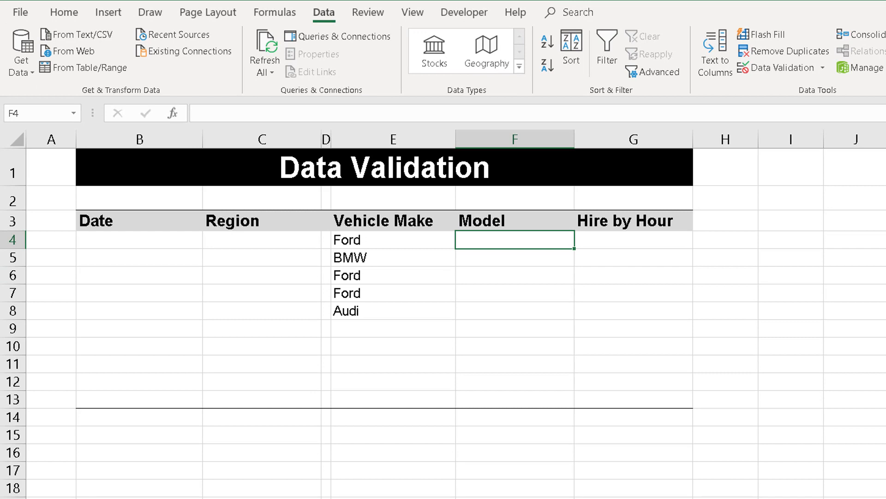
On the Data Sheet, name the Ford models range C2:C4, Focus to Mondeo, as ford
{"action": "left_click", "coordinate": [238, 496]}
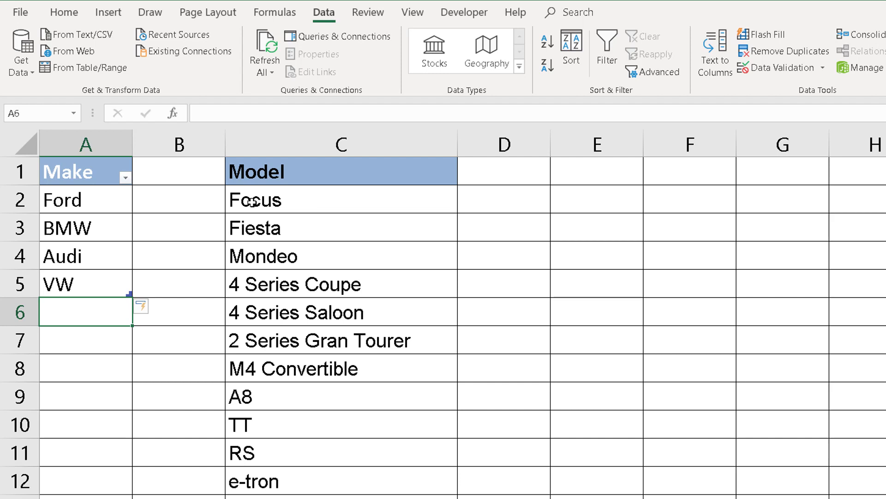
{"action": "left_click", "coordinate": [321, 199]}
{"action": "left_click_drag", "start_coordinate": [321, 199], "coordinate": [316, 257]}
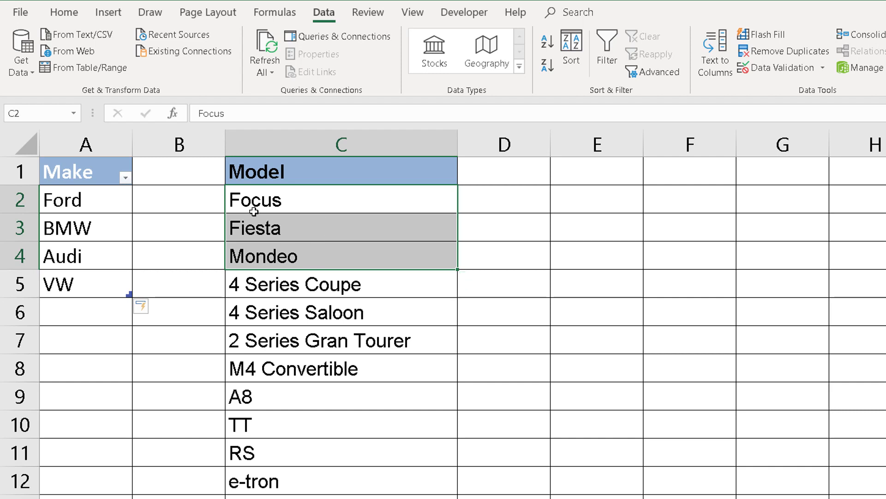
{"action": "left_click", "coordinate": [36, 112]}
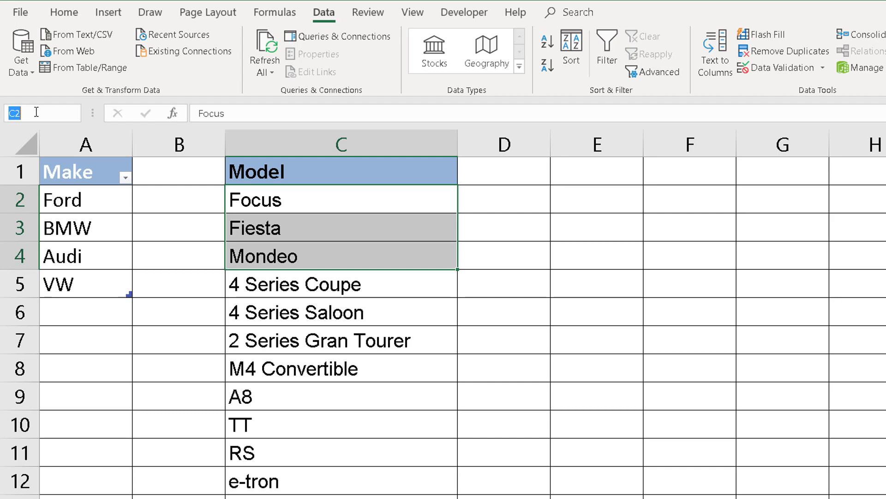
{"action": "type", "text": "ford"}
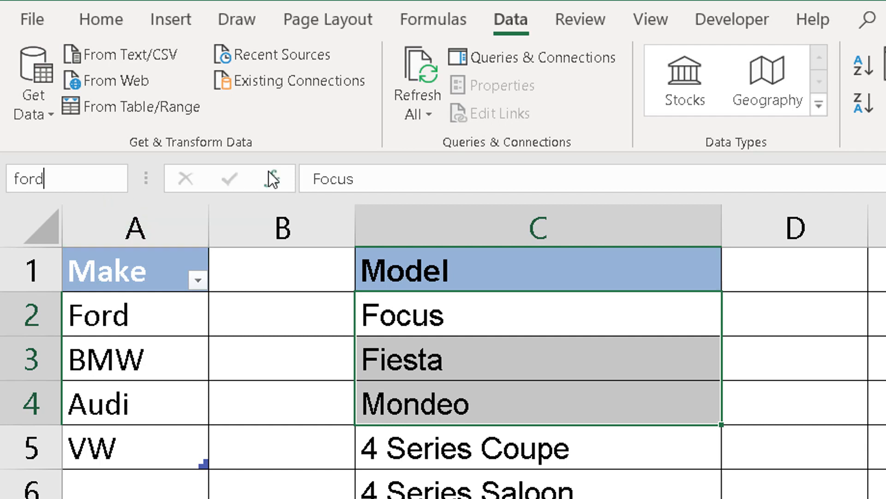
{"action": "key", "text": "Return"}
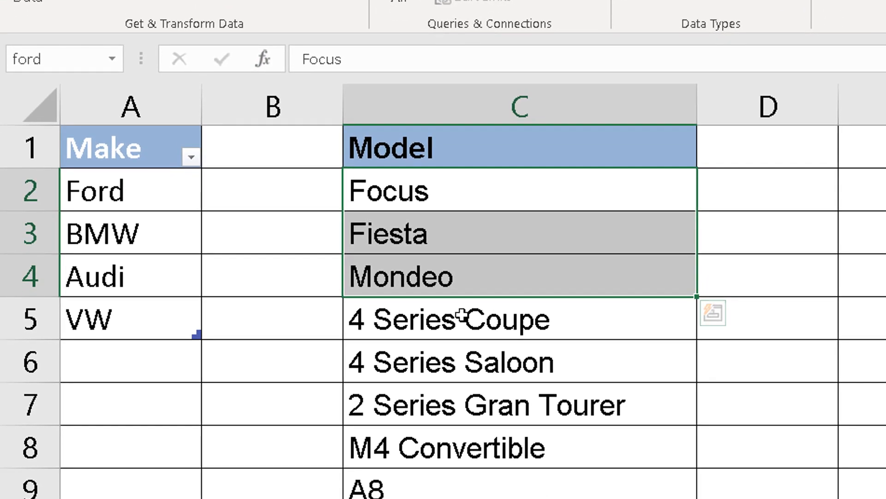
Name the BMW models range C5:C8, 4 Series Coupe to M4 Convertible, as bmw
{"action": "left_click_drag", "start_coordinate": [445, 316], "coordinate": [435, 446]}
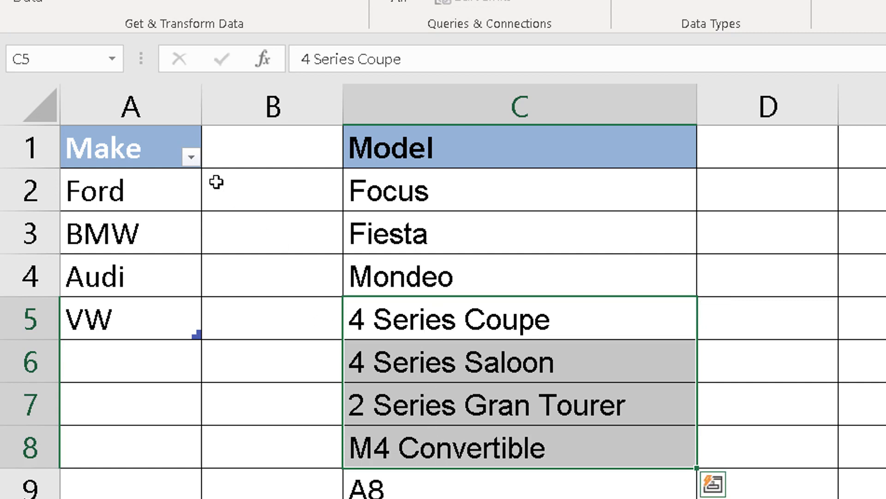
{"action": "left_click", "coordinate": [63, 60]}
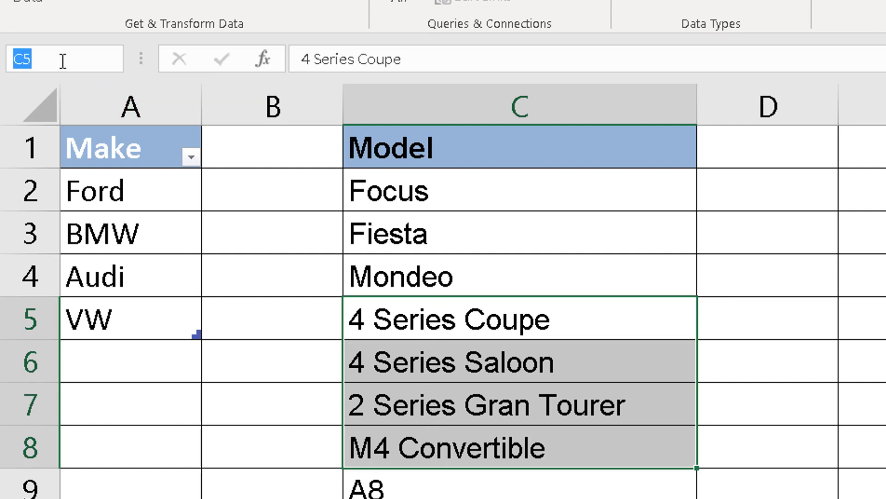
{"action": "type", "text": "bmw"}
{"action": "key", "text": "Return"}
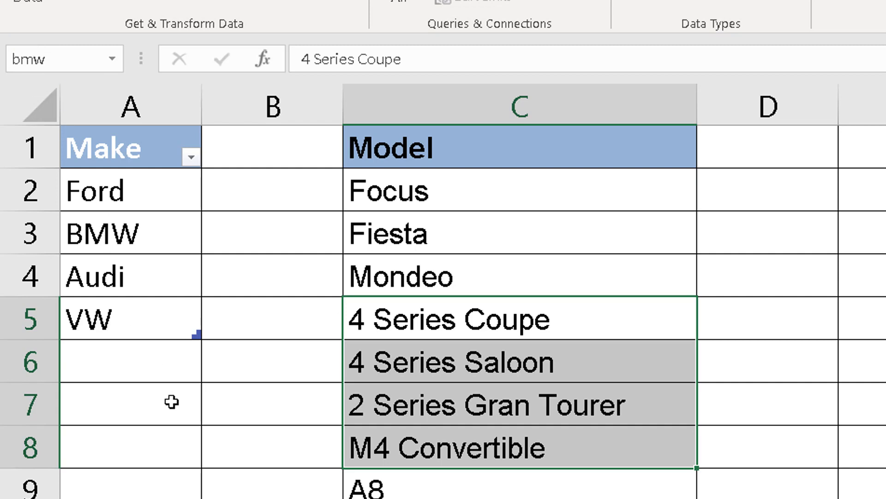
Name the Audi models range C9:C12, A8 to e-tron, as audi
{"action": "left_click_drag", "start_coordinate": [396, 409], "coordinate": [350, 456]}
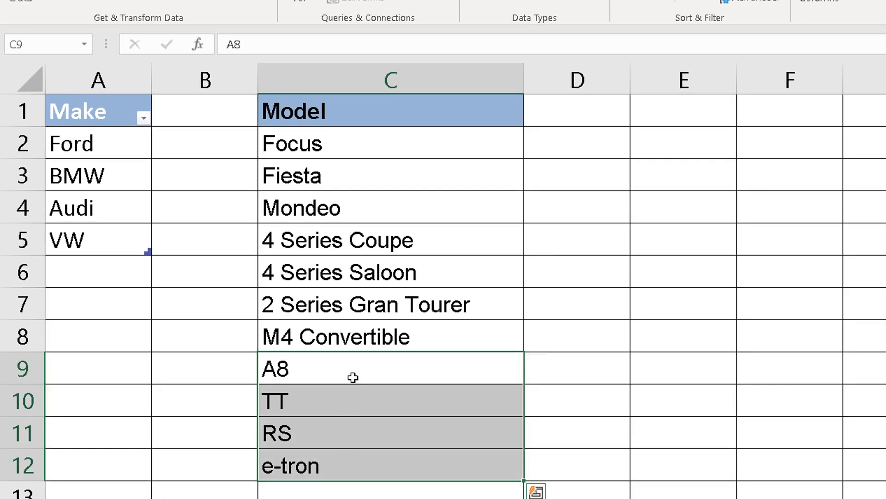
{"action": "left_click", "coordinate": [49, 45]}
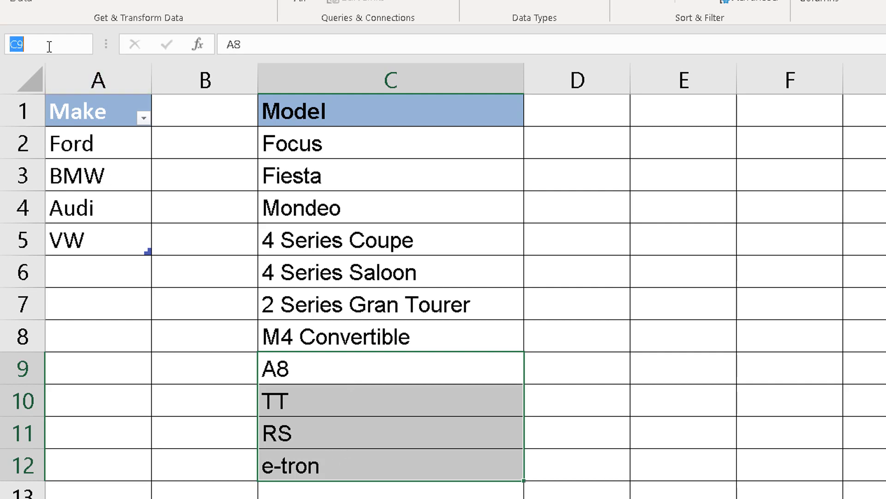
{"action": "type", "text": "audi"}
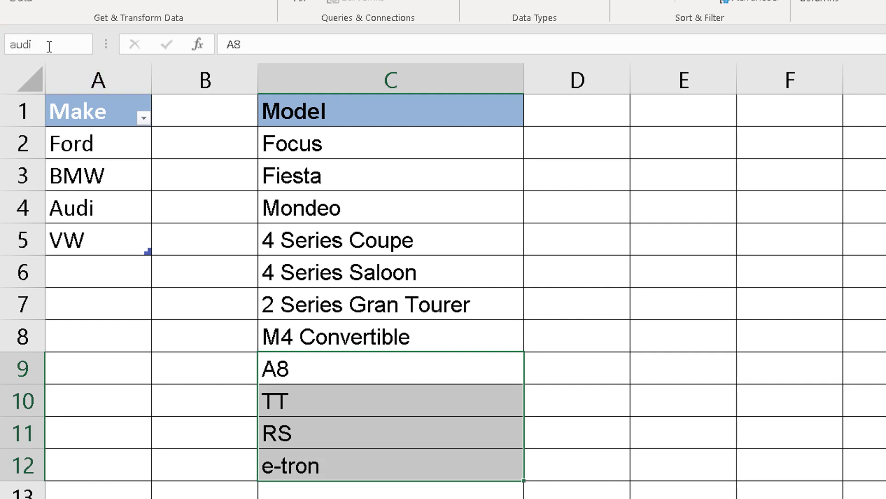
{"action": "key", "text": "Return"}
On the Data Validation sheet, set the validation criteria for the Model cells F4:F13 to allow a List
{"action": "left_click", "coordinate": [240, 498]}
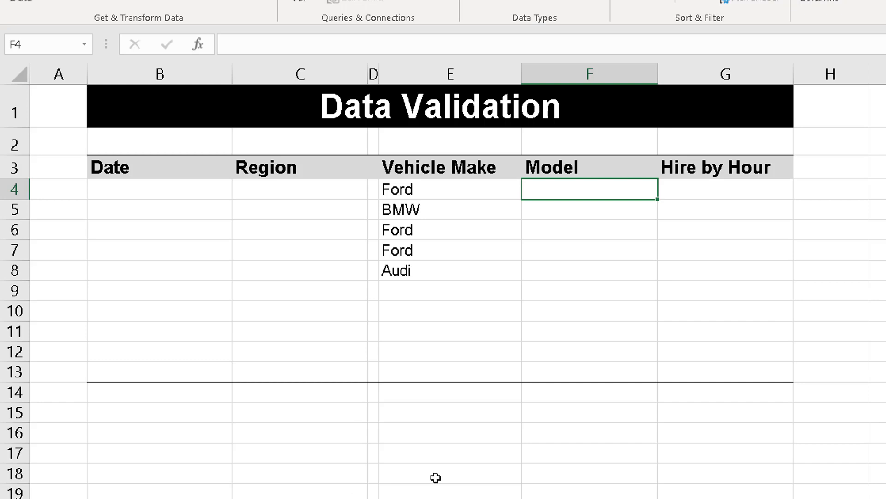
{"action": "left_click_drag", "start_coordinate": [595, 189], "coordinate": [585, 367]}
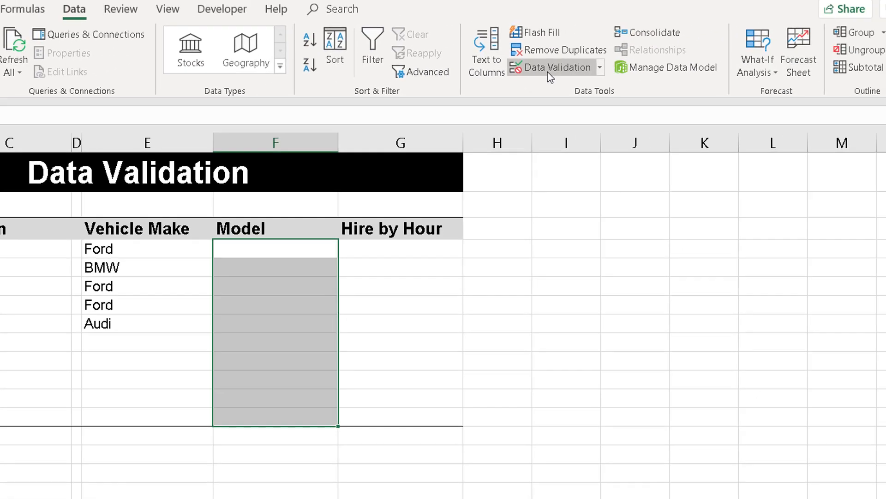
{"action": "left_click", "coordinate": [554, 67]}
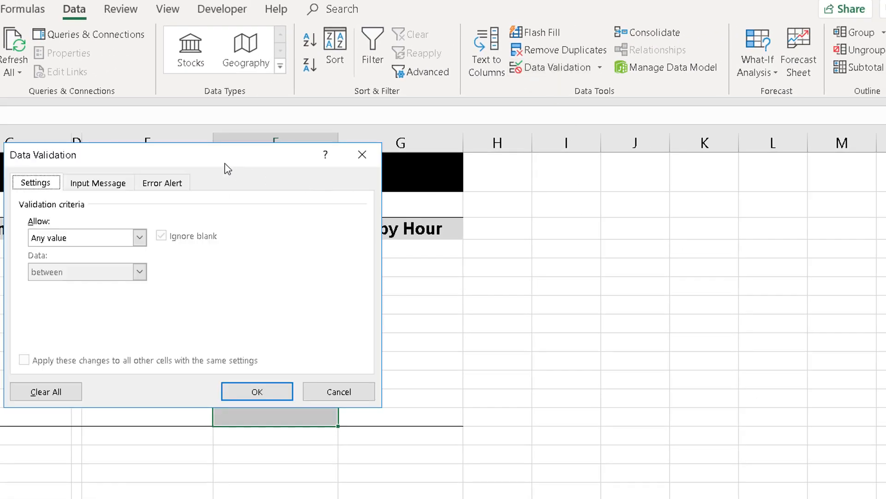
{"action": "left_click_drag", "start_coordinate": [219, 162], "coordinate": [569, 144]}
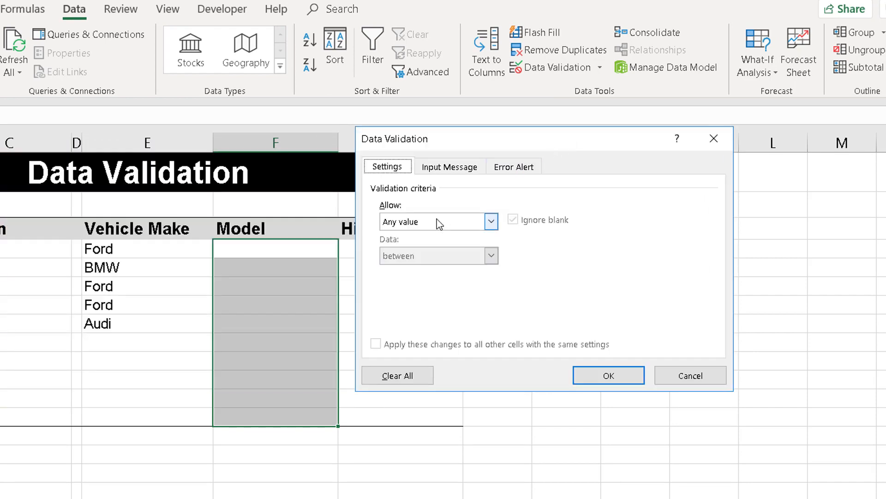
{"action": "left_click", "coordinate": [406, 221]}
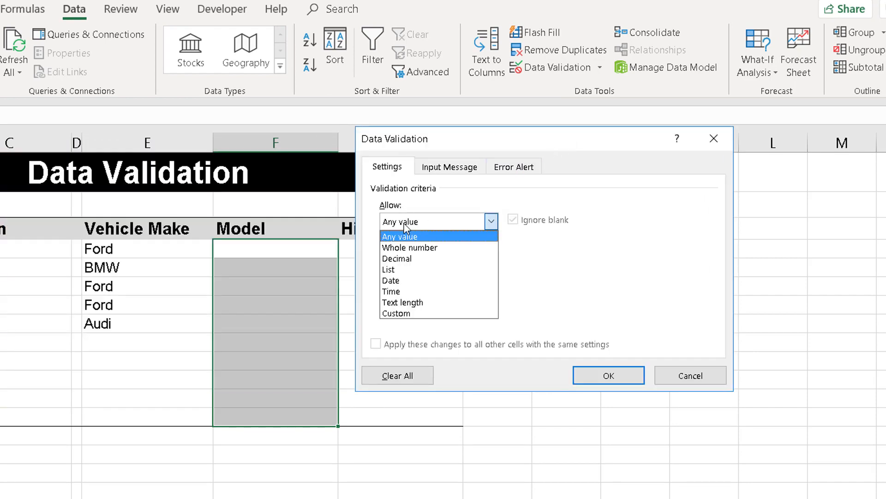
{"action": "left_click", "coordinate": [390, 272]}
{"action": "left_click", "coordinate": [397, 292]}
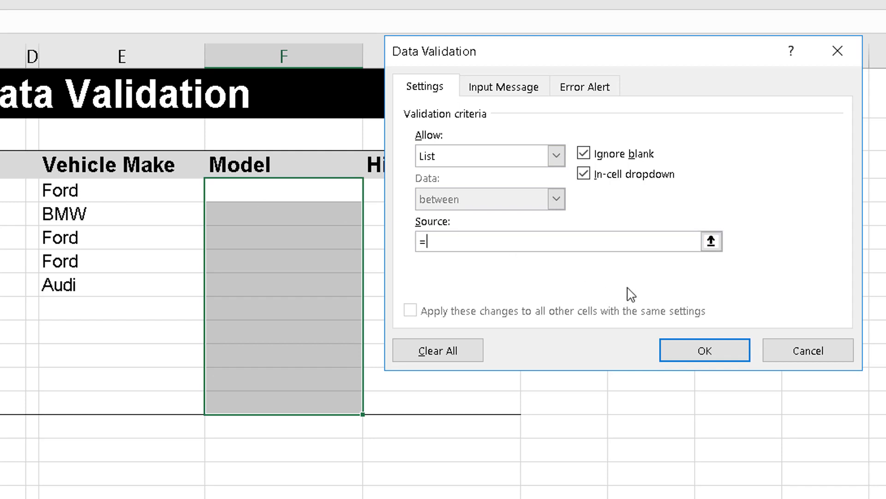
Set the list source for the Model cells to =indirect(E4) and apply the validation
{"action": "type", "text": "indirec"}
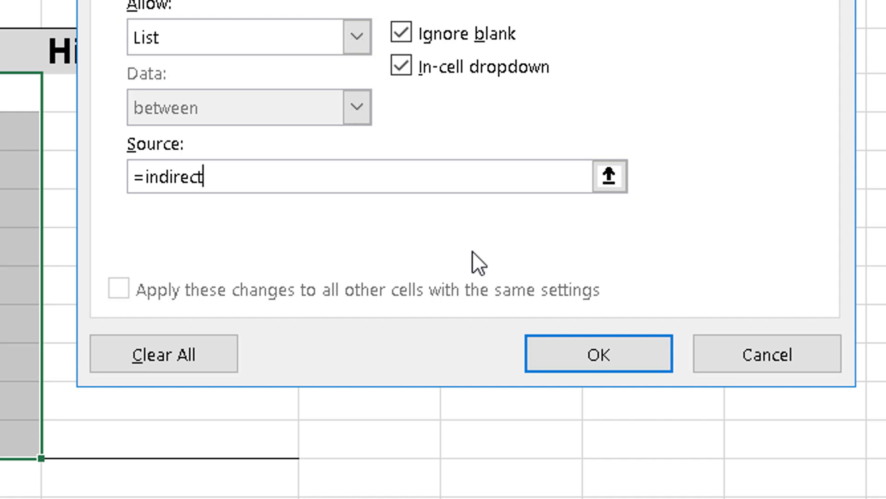
{"action": "type", "text": "t(E4"}
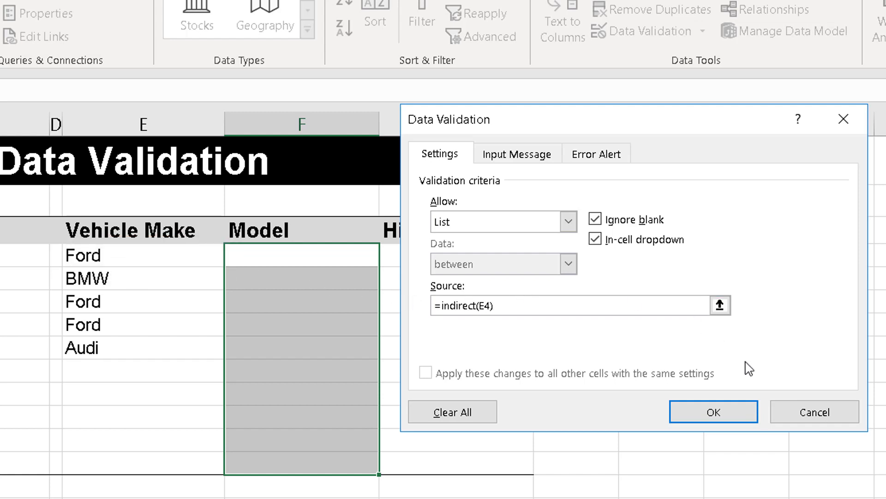
{"action": "left_click", "coordinate": [719, 407]}
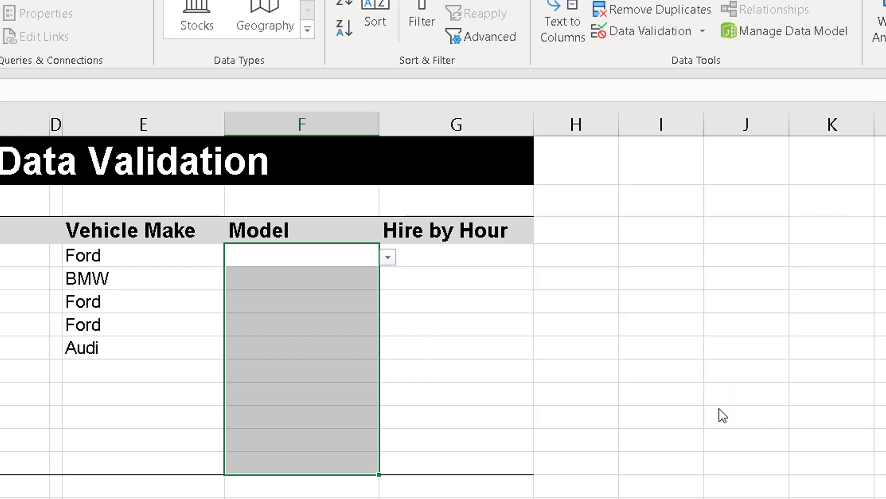
{"action": "left_click", "coordinate": [470, 301]}
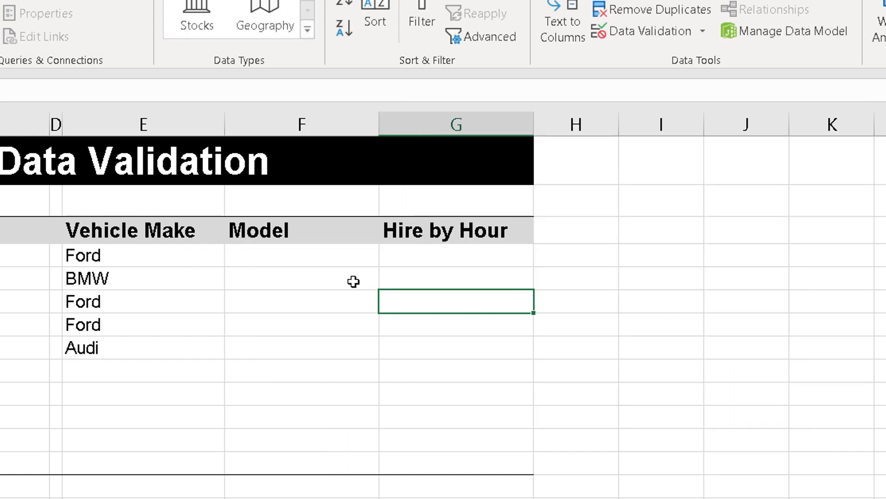
Check the Model choices in F4 for Ford, and again with the Vehicle Make in E4 set to BMW
{"action": "left_click", "coordinate": [294, 261]}
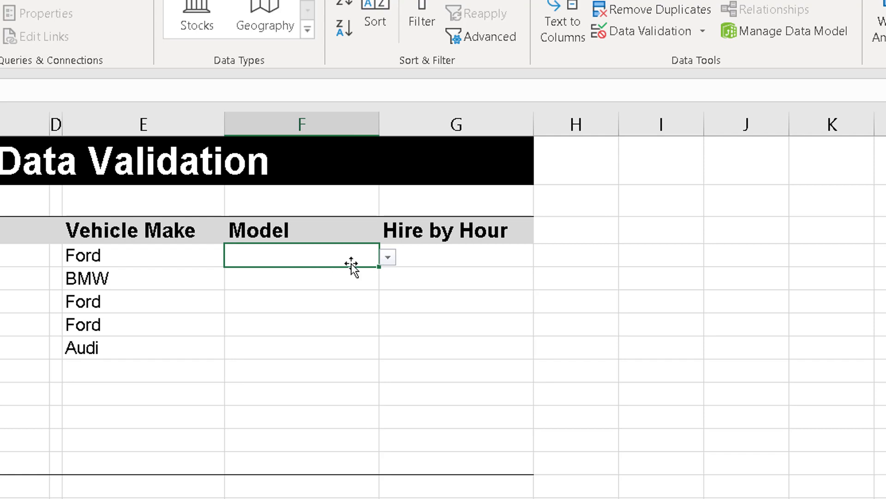
{"action": "left_click", "coordinate": [389, 259]}
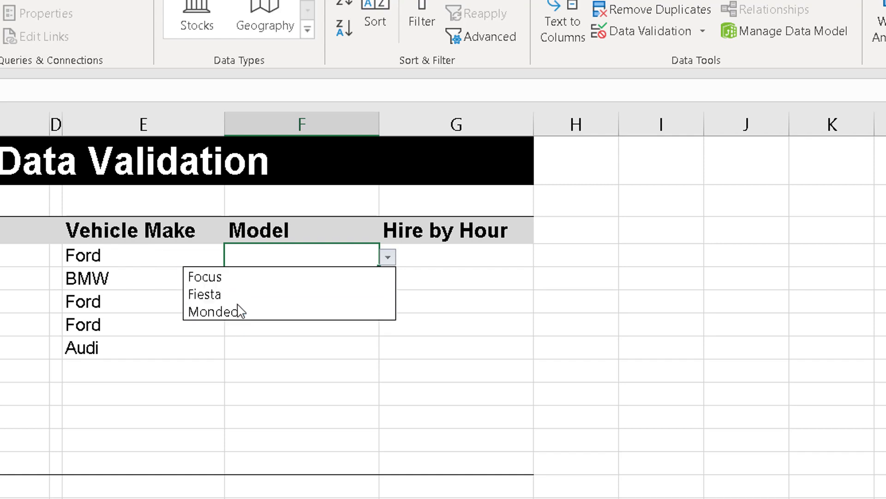
{"action": "left_click", "coordinate": [256, 254]}
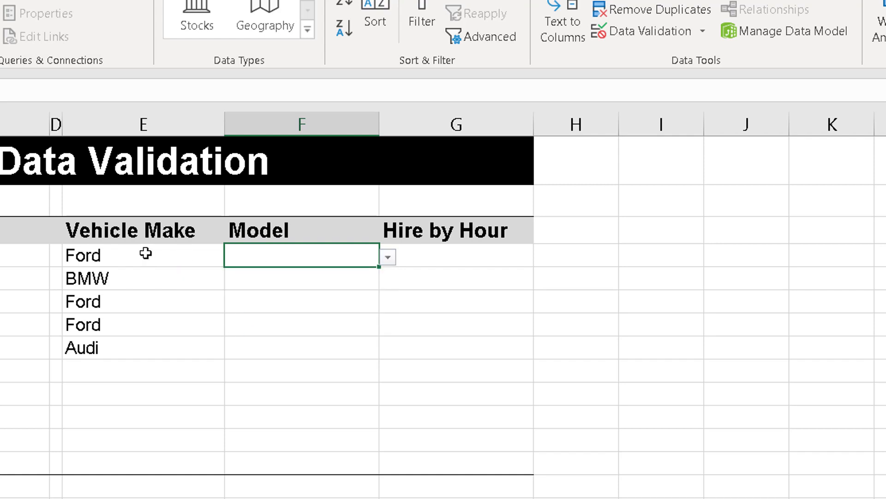
{"action": "left_click", "coordinate": [145, 253]}
{"action": "left_click", "coordinate": [233, 257]}
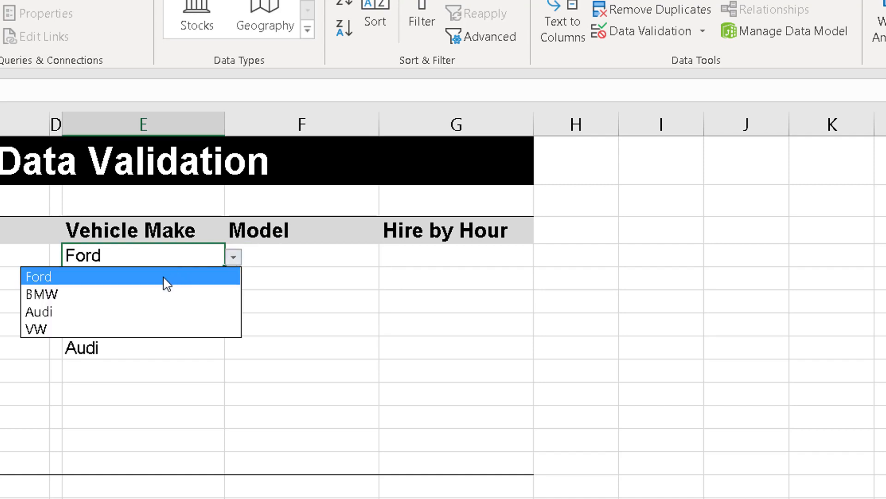
{"action": "left_click", "coordinate": [148, 296]}
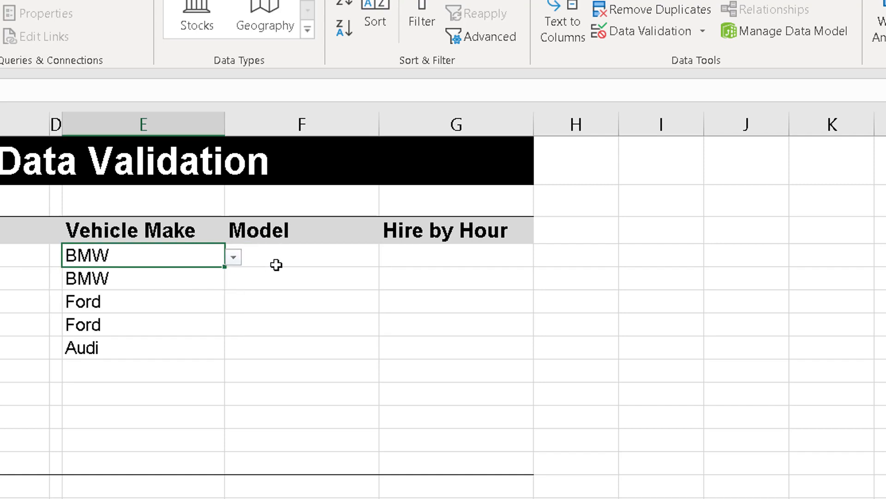
{"action": "left_click", "coordinate": [295, 255]}
{"action": "left_click", "coordinate": [389, 259]}
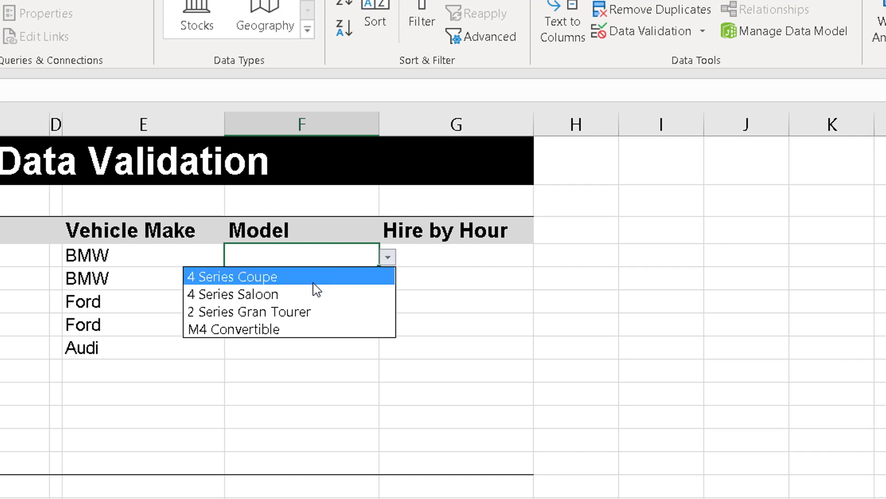
{"action": "left_click", "coordinate": [310, 253]}
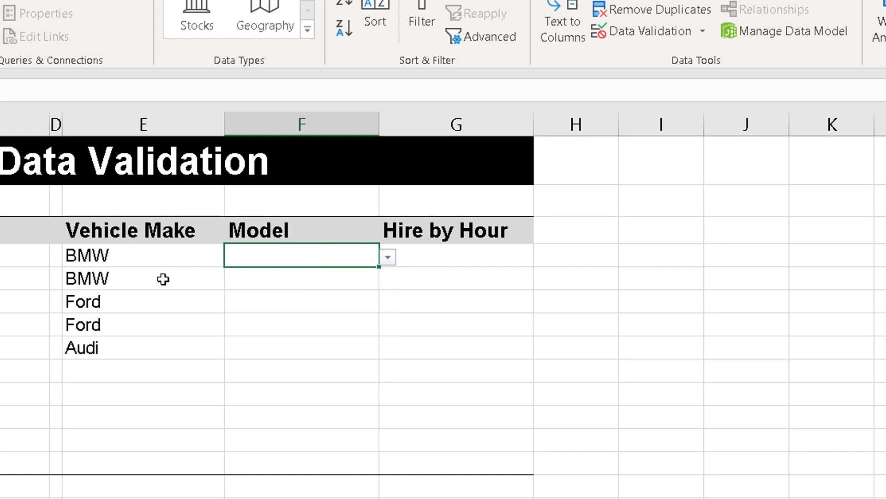
Set the Vehicle Make in E4 to Audi and choose TT as the Model in F4
{"action": "left_click", "coordinate": [166, 258]}
{"action": "left_click", "coordinate": [233, 256]}
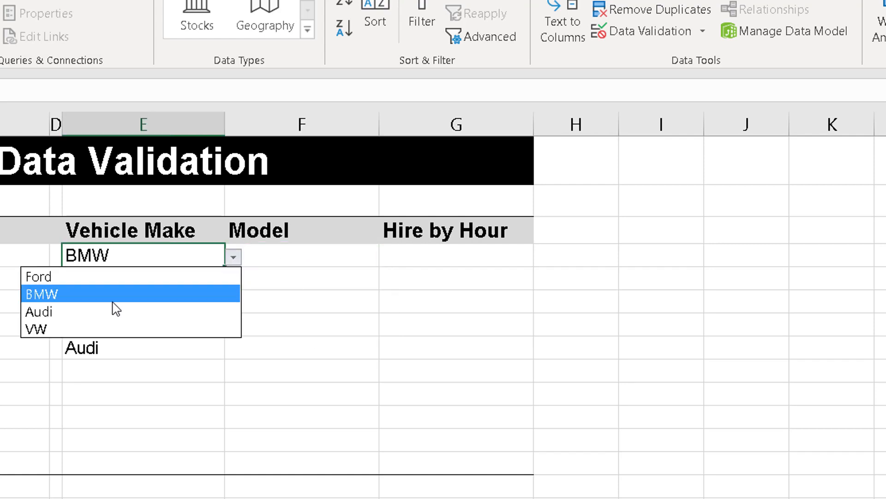
{"action": "left_click", "coordinate": [115, 314]}
{"action": "left_click", "coordinate": [299, 259]}
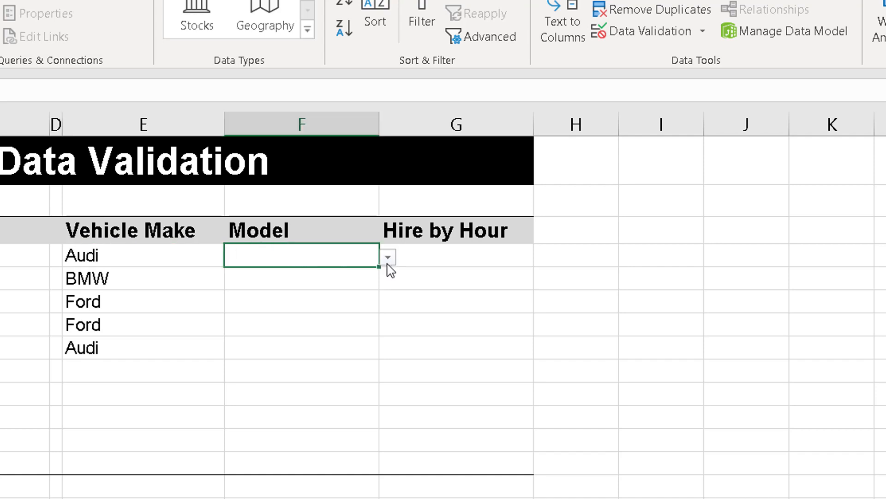
{"action": "left_click", "coordinate": [387, 258]}
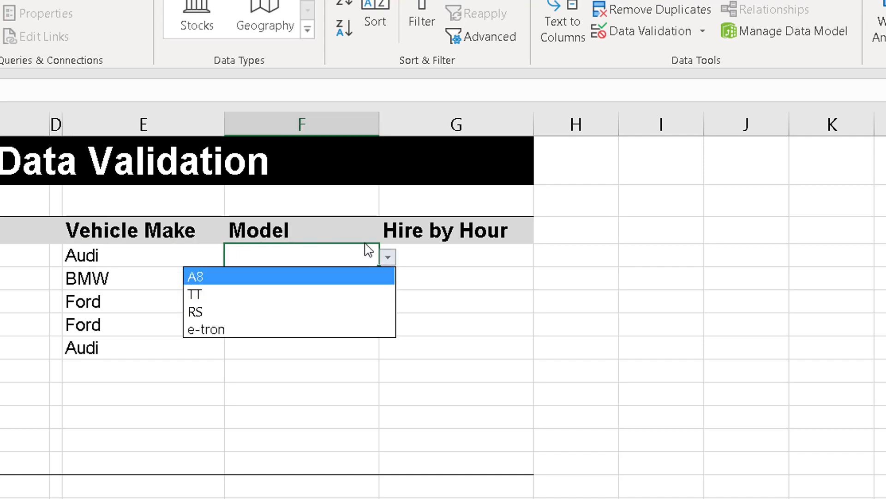
{"action": "left_click", "coordinate": [268, 295]}
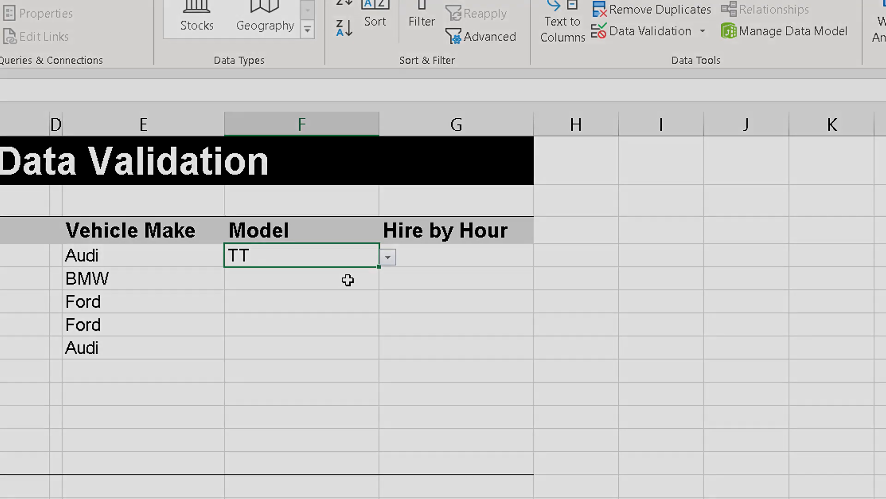
{"action": "left_click", "coordinate": [347, 279]}
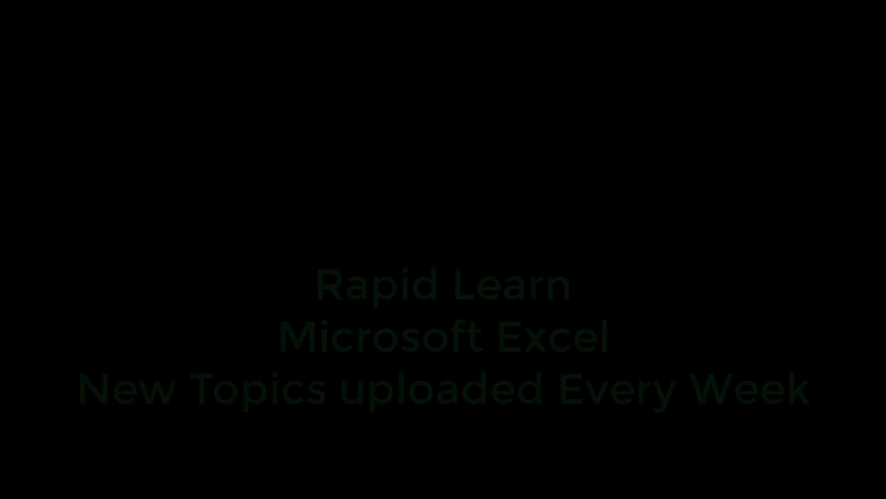